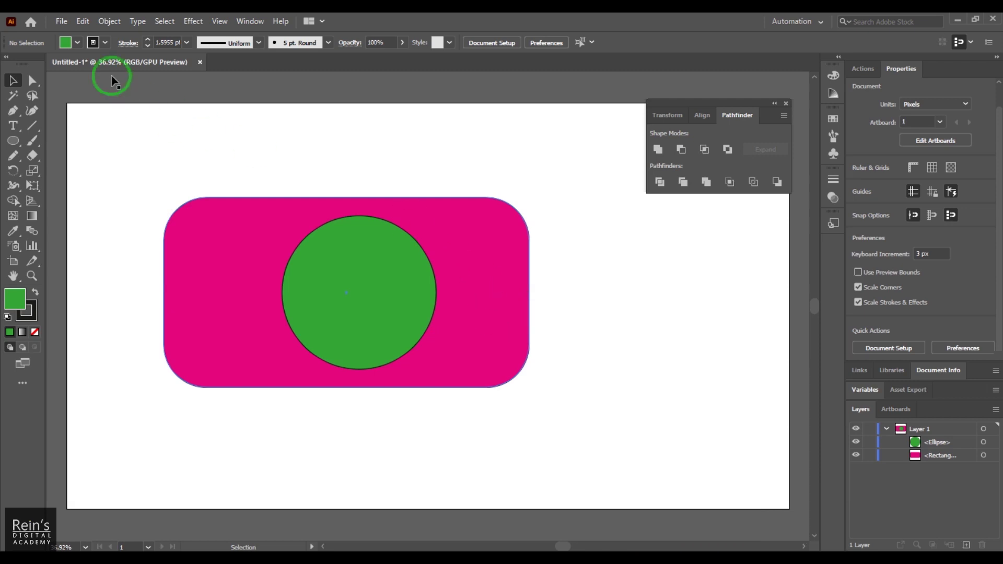
# Make a compound path from the pink rounded rectangle and the green circle.
pyautogui.click(109, 21)
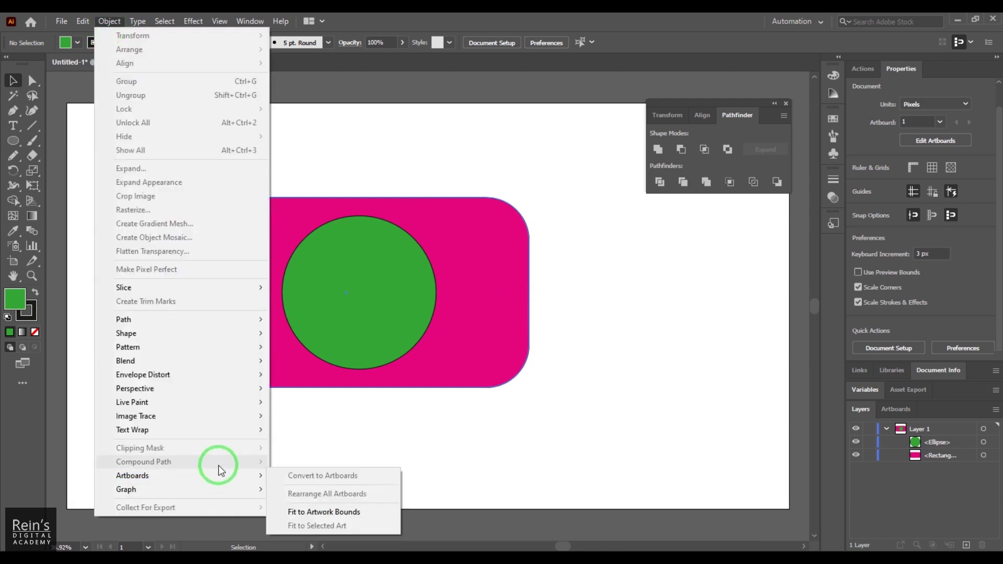
pyautogui.click(405, 450)
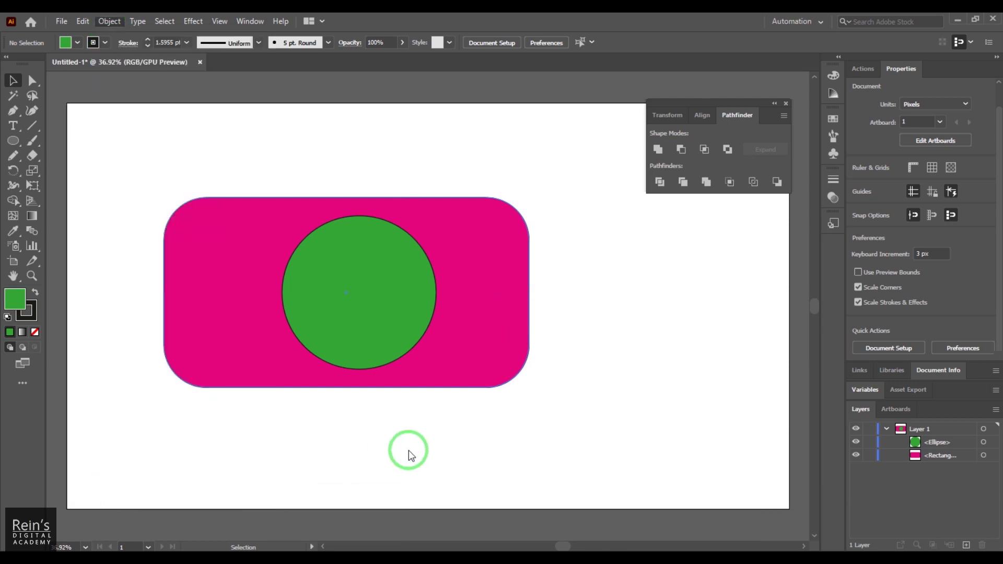
pyautogui.click(233, 265)
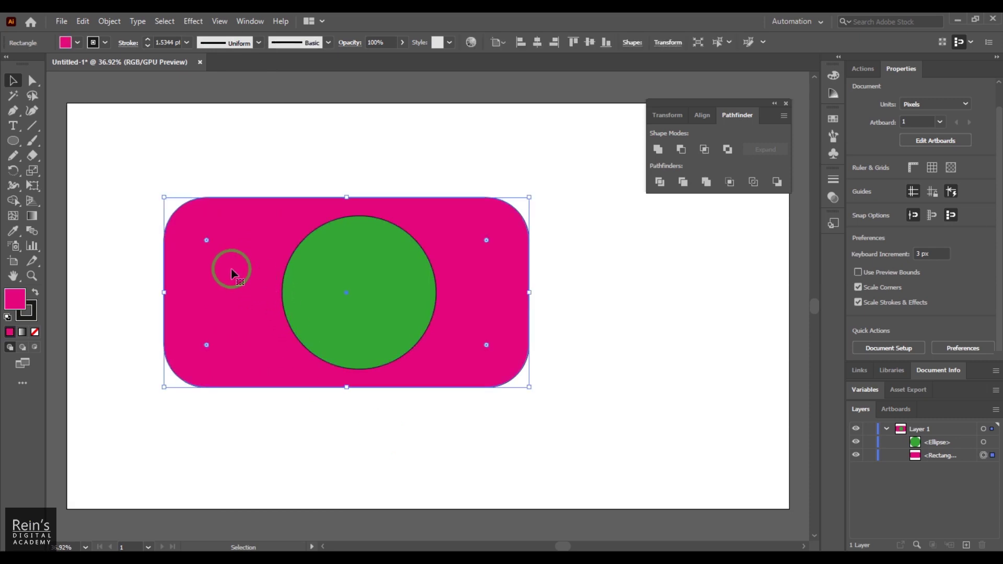
pyautogui.keyDown('shift'); pyautogui.click(336, 272); pyautogui.keyUp('shift')
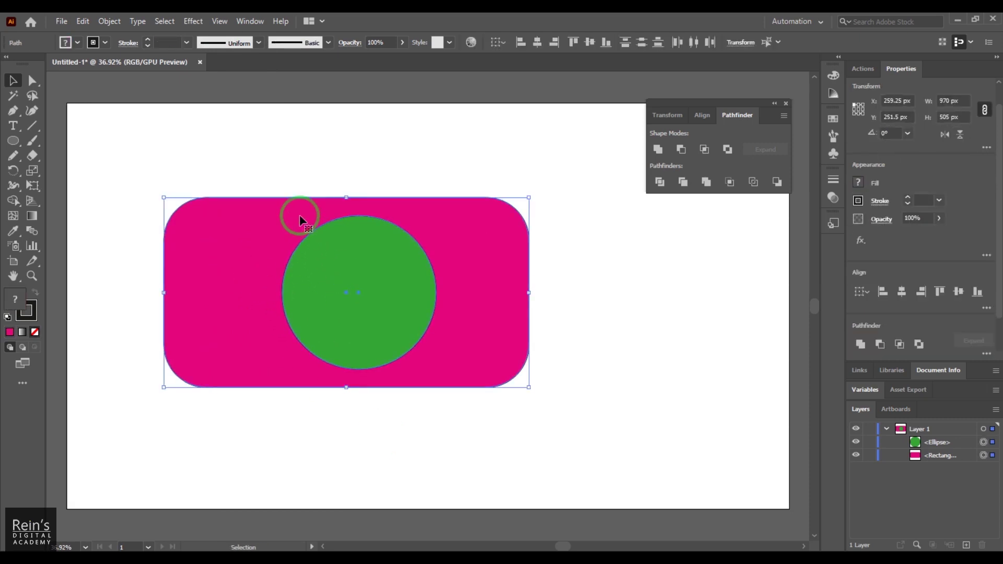
pyautogui.click(109, 22)
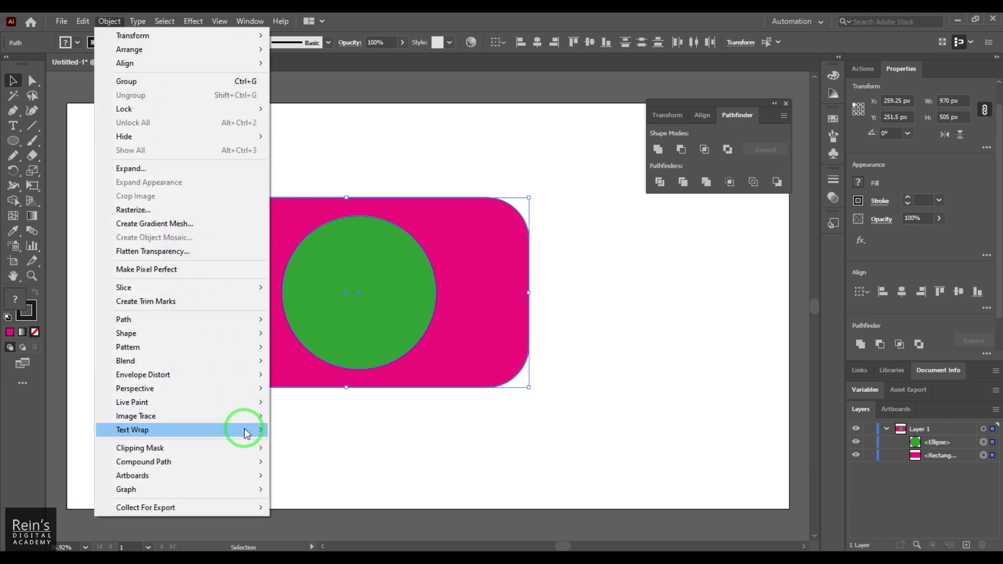
pyautogui.moveTo(240, 461)
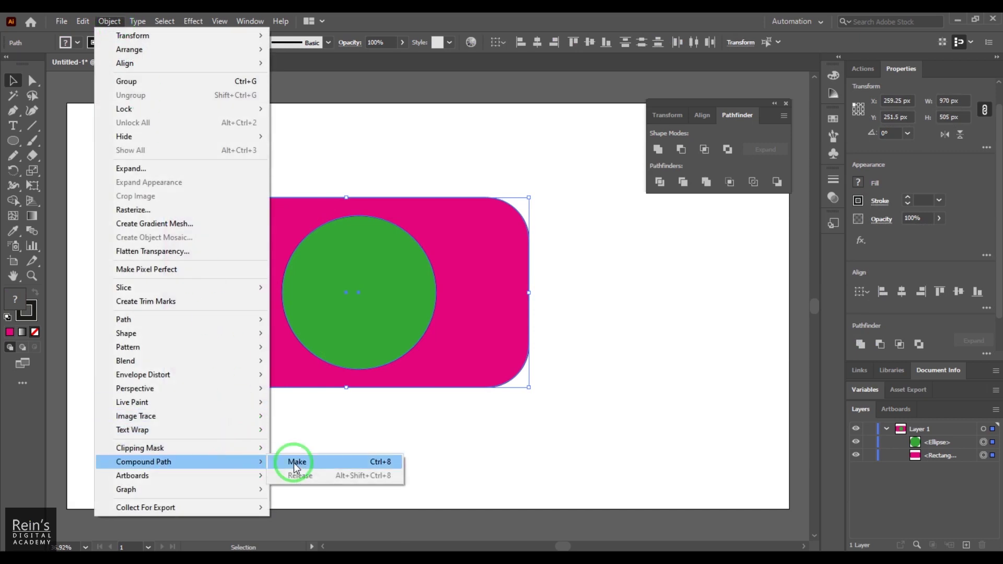
pyautogui.click(349, 461)
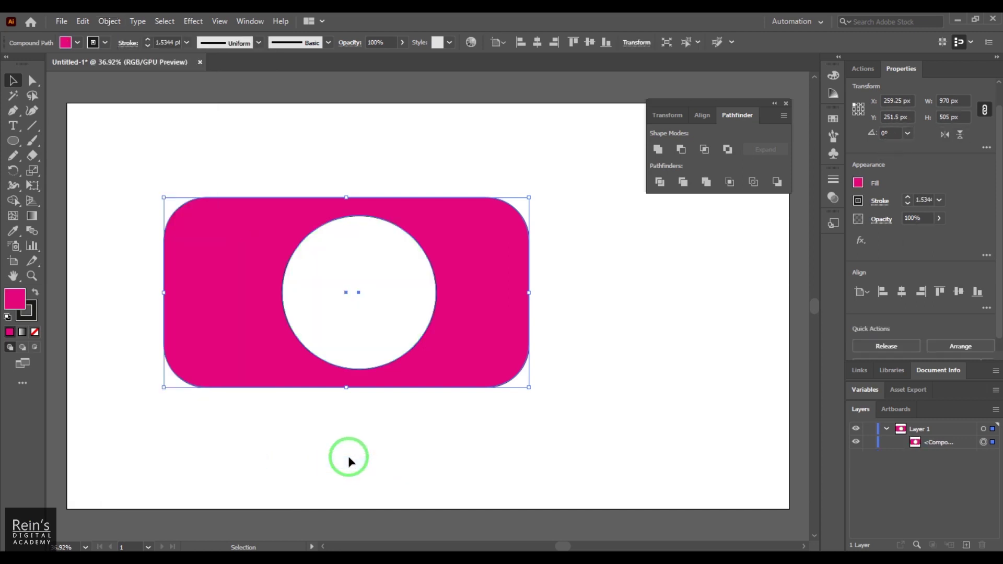
pyautogui.click(403, 399)
pyautogui.click(447, 360)
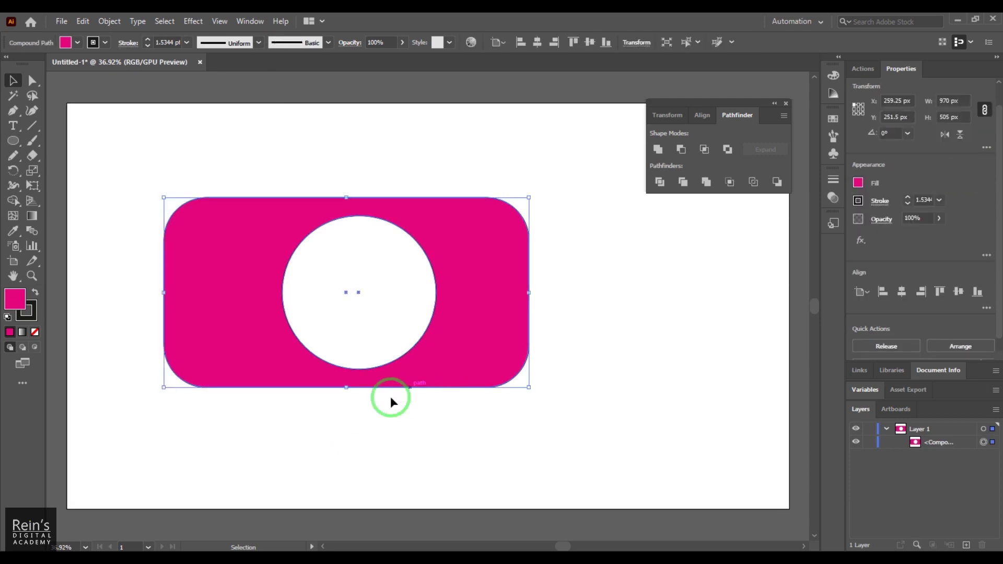
# Move only the circular cutout across the pink rectangle's right edge, using the Group Selection tool on the compound path.
pyautogui.click(34, 81)
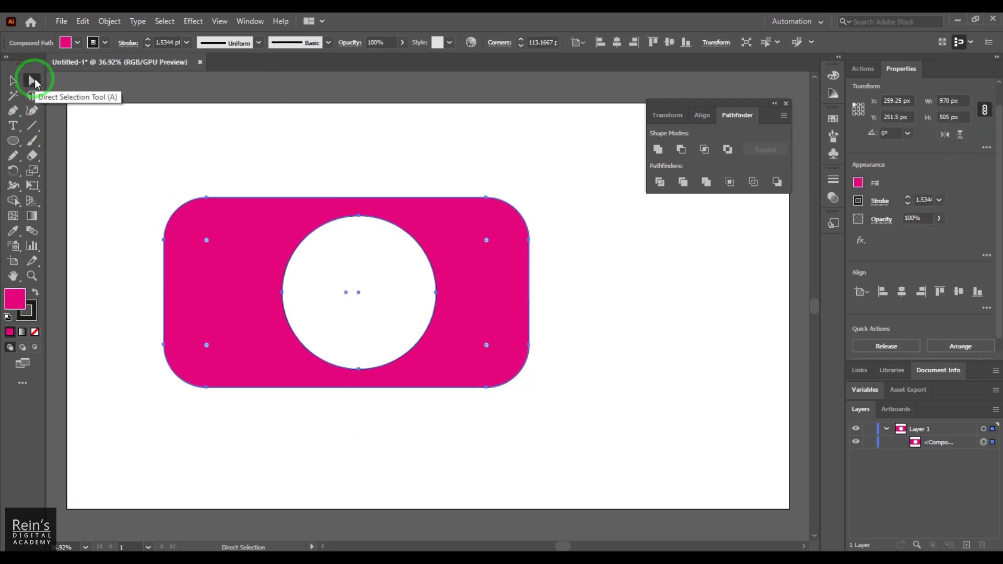
pyautogui.click(282, 292)
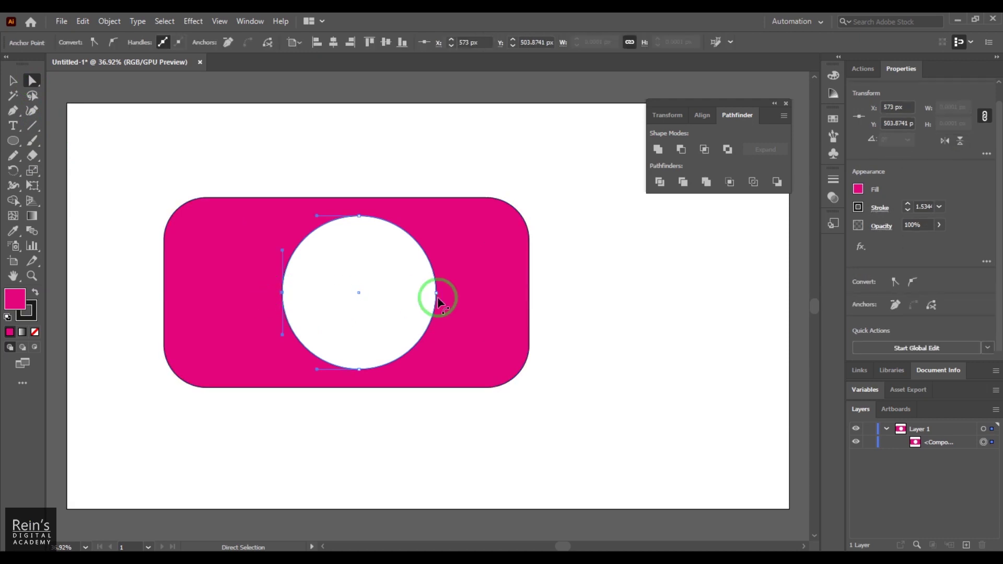
pyautogui.click(34, 80)
pyautogui.moveTo(42, 84); pyautogui.dragTo(109, 97)
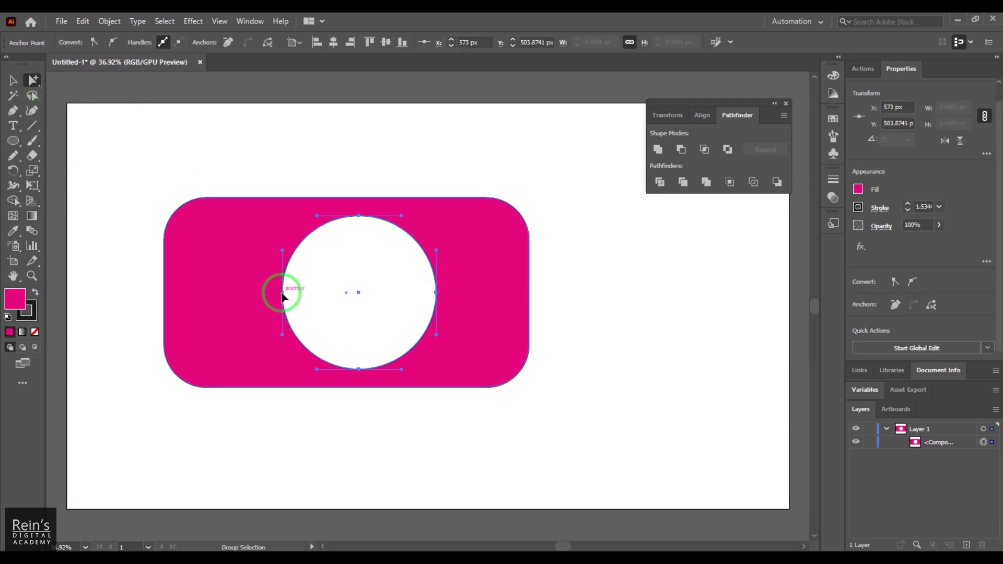
pyautogui.click(282, 293)
pyautogui.moveTo(282, 296); pyautogui.dragTo(429, 300)
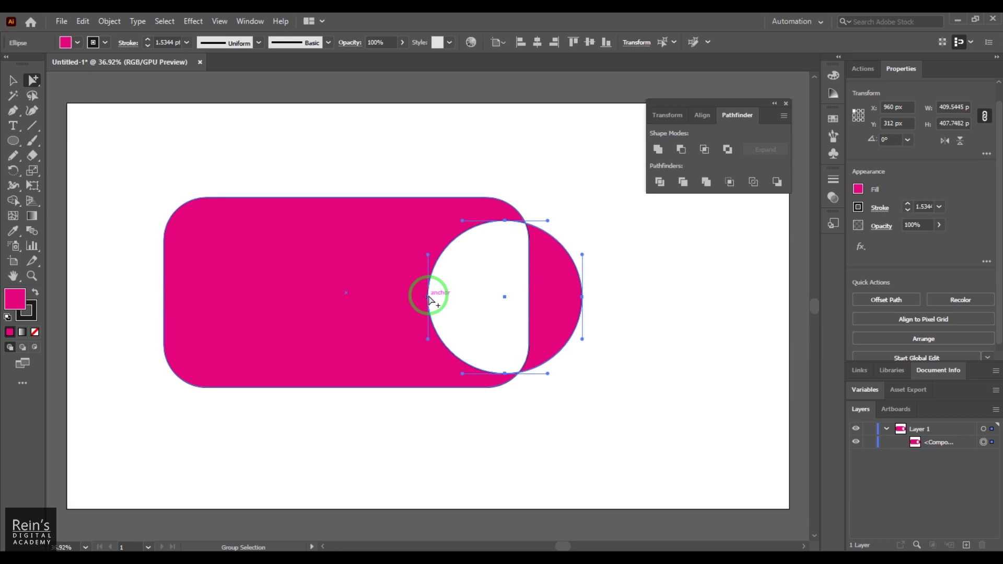
# Undo the cutout move and the compound path, and deselect both shapes.
pyautogui.hotkey('ctrl', 'z')
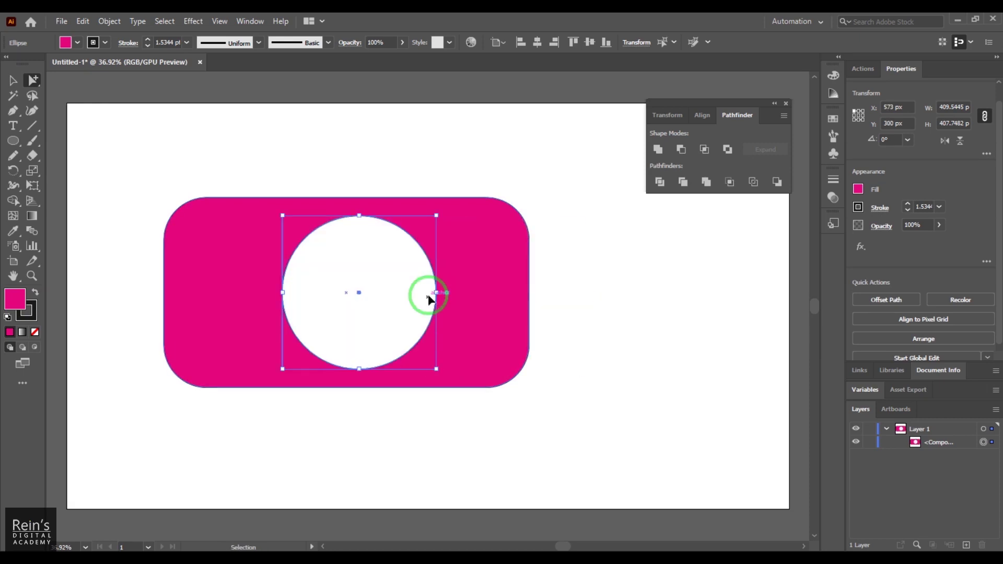
pyautogui.hotkey('ctrl', 'z')
pyautogui.click(109, 21)
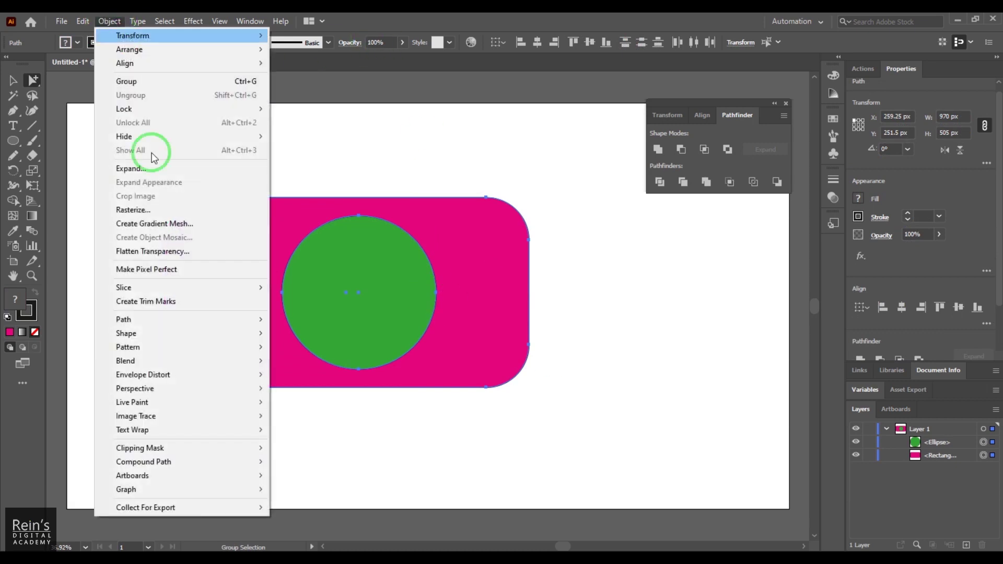
pyautogui.moveTo(242, 462)
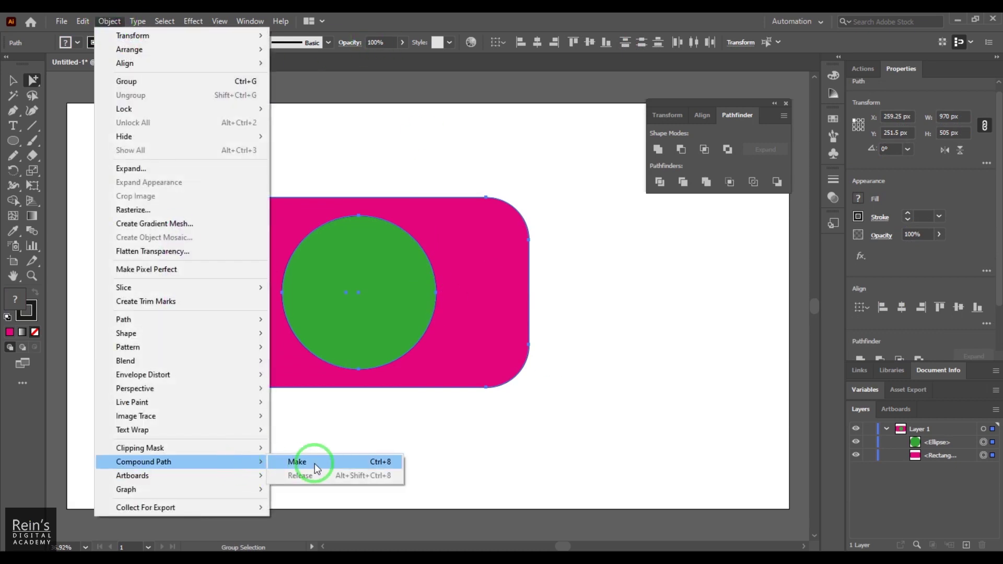
pyautogui.click(666, 386)
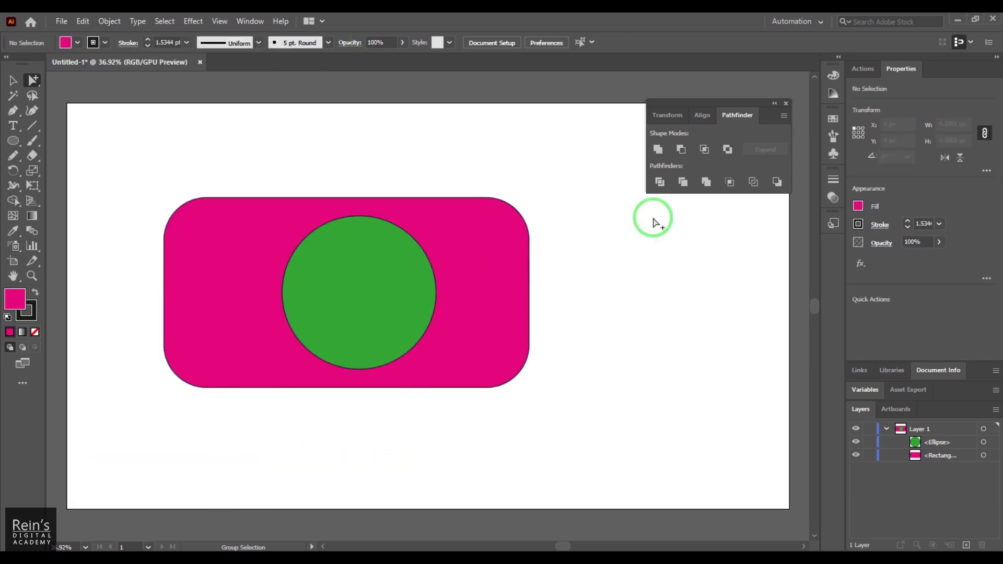
# Reposition the floating Pathfinder panel over the empty upper part of the artboard, beside the pink rectangle.
pyautogui.moveTo(733, 102); pyautogui.dragTo(705, 152)
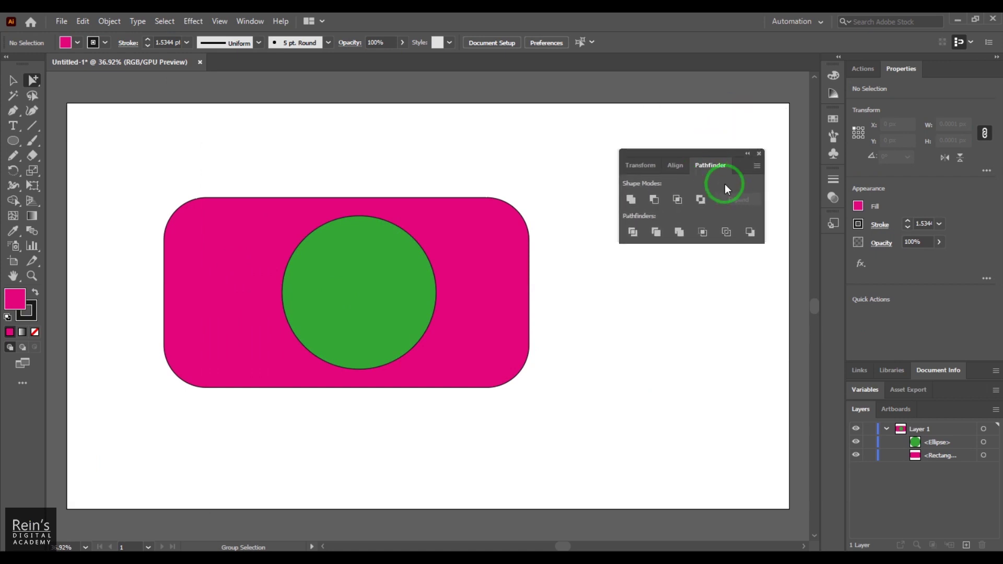
pyautogui.click(250, 21)
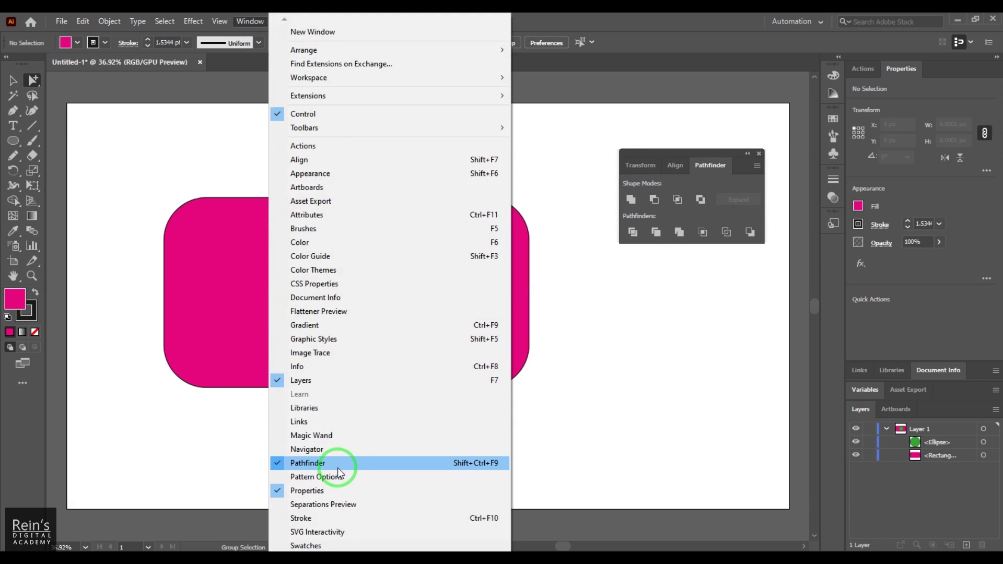
pyautogui.click(730, 284)
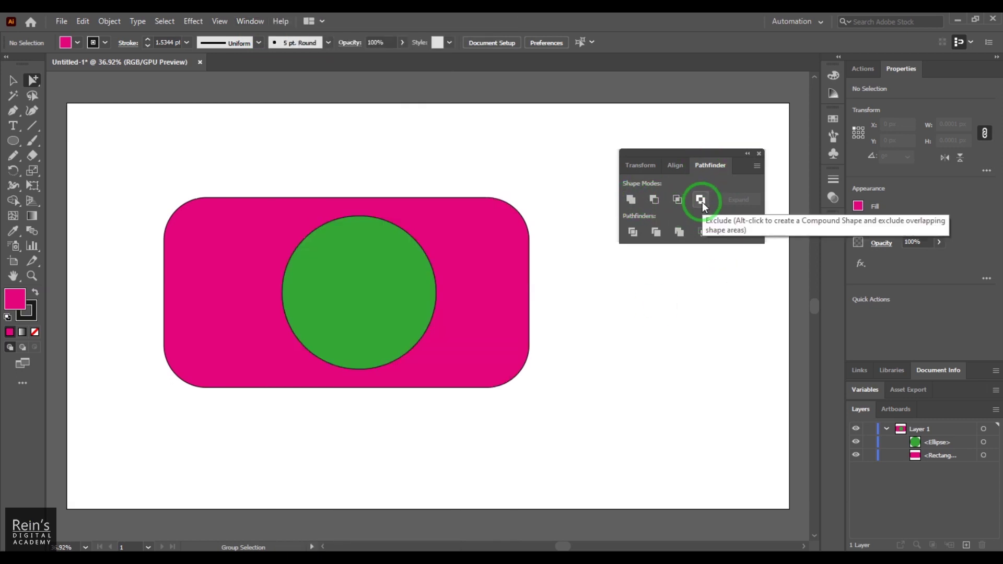
pyautogui.moveTo(699, 154); pyautogui.dragTo(687, 115)
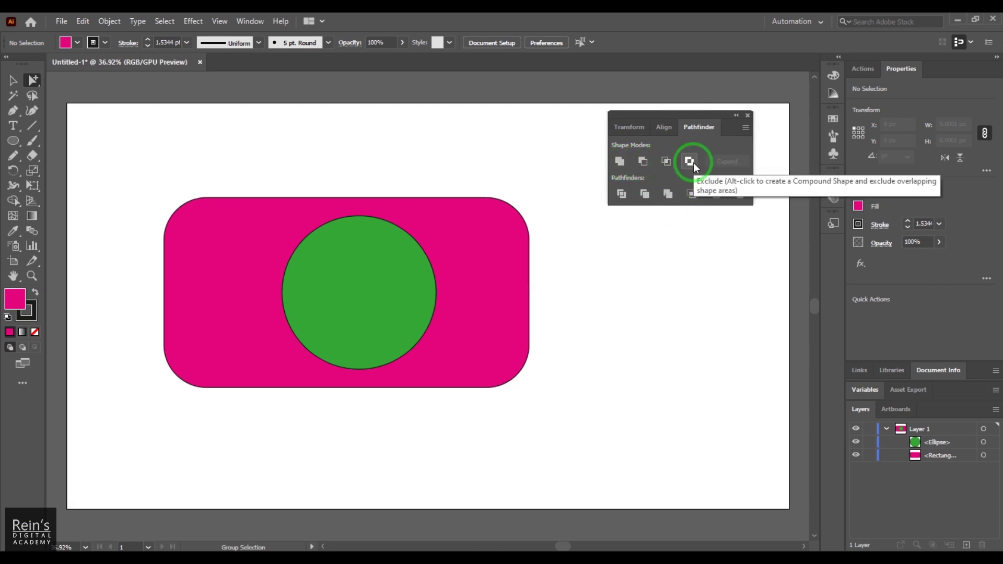
# Move the green circle to about X 1024 px, Y 308 px so it straddles the rectangle's right edge, and deselect it.
pyautogui.click(388, 283)
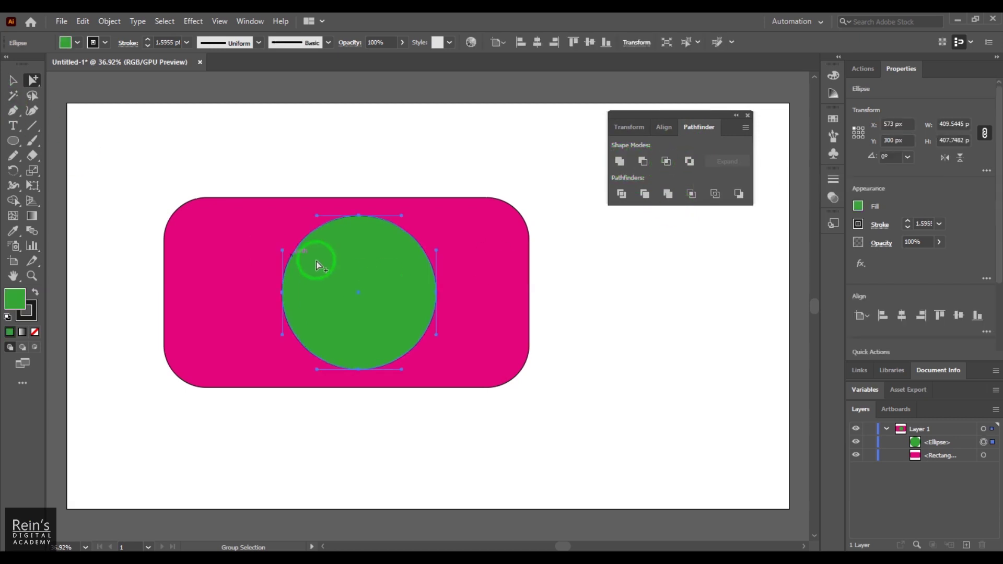
pyautogui.moveTo(335, 255); pyautogui.dragTo(506, 258)
pyautogui.click(13, 80)
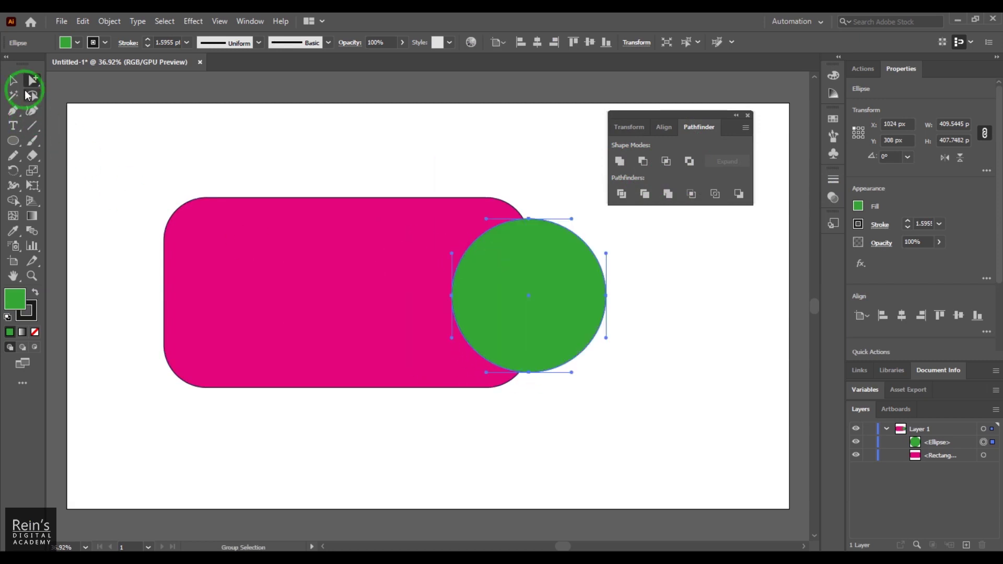
pyautogui.click(481, 429)
# Select the pink rectangle and green circle and merge them into a single path with Pathfinder Unite.
pyautogui.click(324, 313)
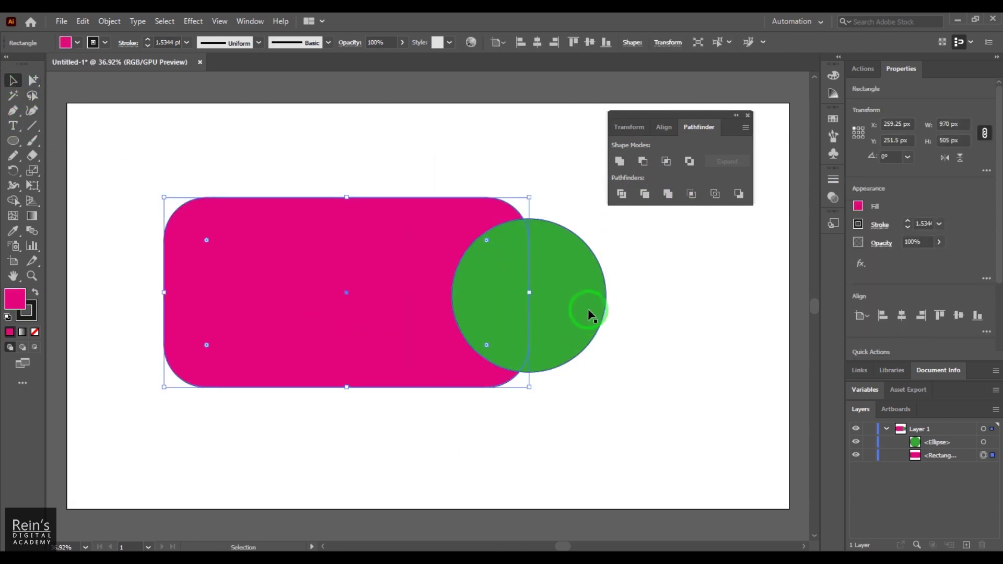
pyautogui.keyDown('shift'); pyautogui.click(566, 291); pyautogui.keyUp('shift')
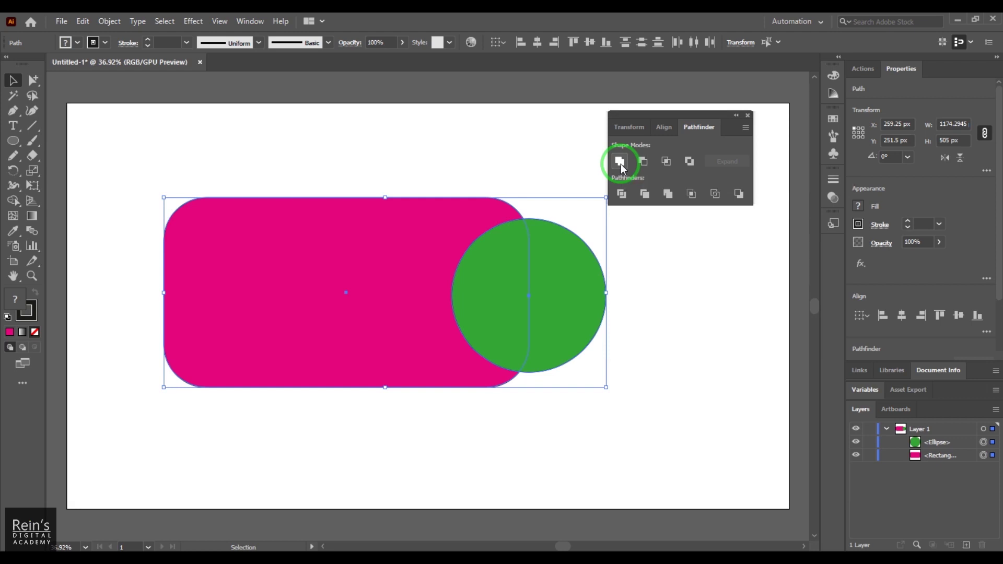
pyautogui.click(287, 173)
pyautogui.click(428, 257)
pyautogui.keyDown('shift'); pyautogui.click(572, 292); pyautogui.keyUp('shift')
pyautogui.click(621, 163)
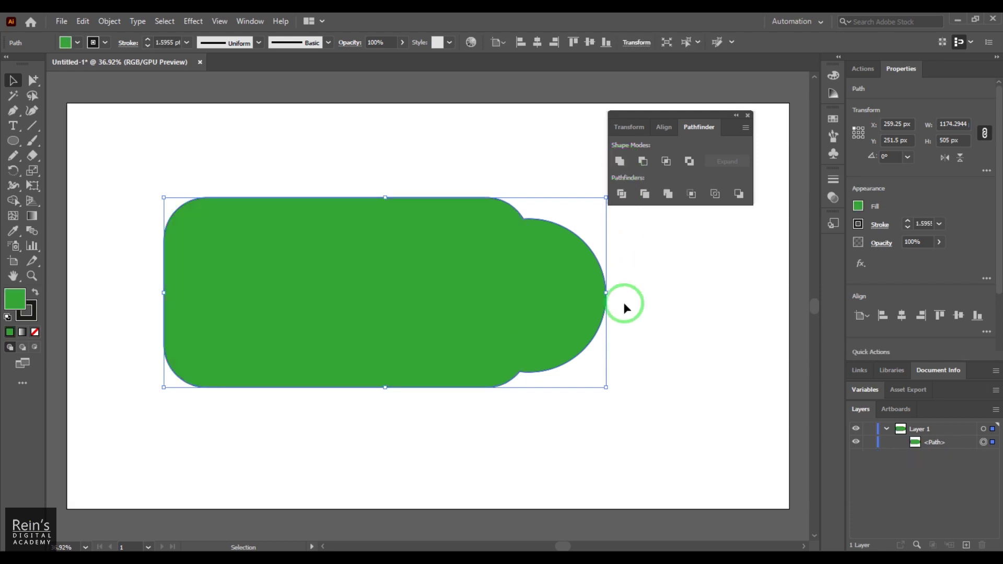
pyautogui.click(627, 436)
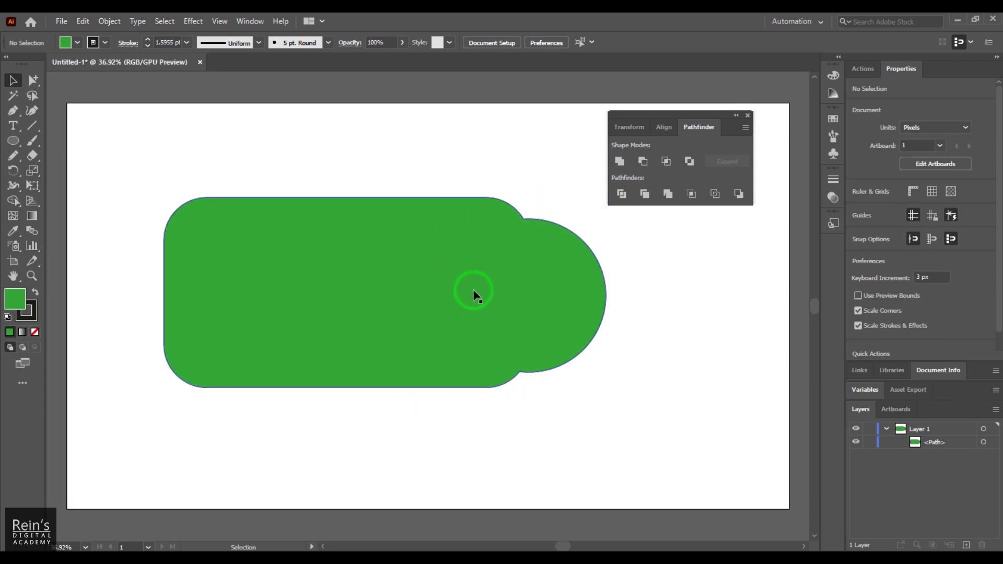
# Undo the union of the rectangle and circle, repeat it and undo it again.
pyautogui.hotkey('ctrl', 'z')
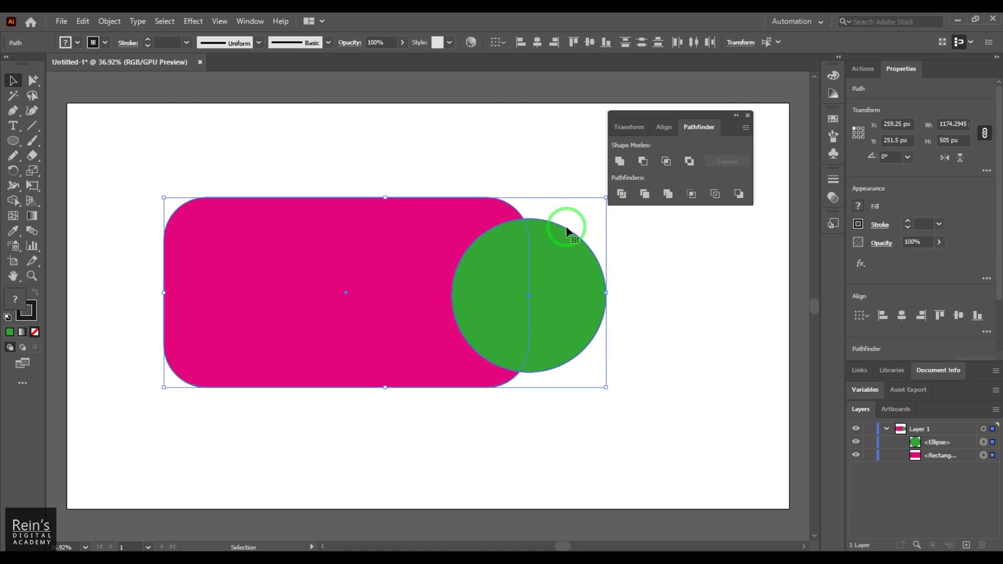
pyautogui.click(620, 162)
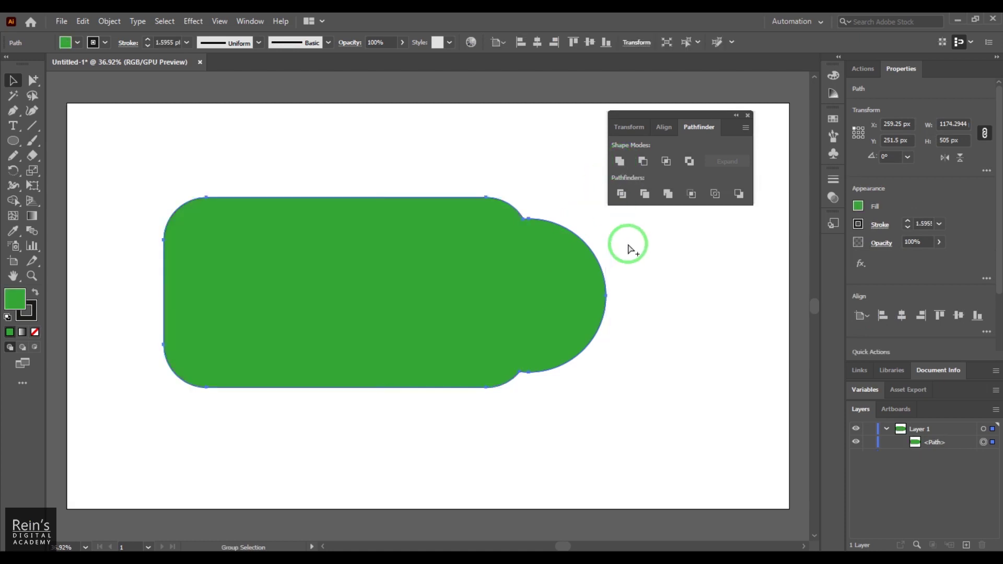
pyautogui.hotkey('ctrl', 'z')
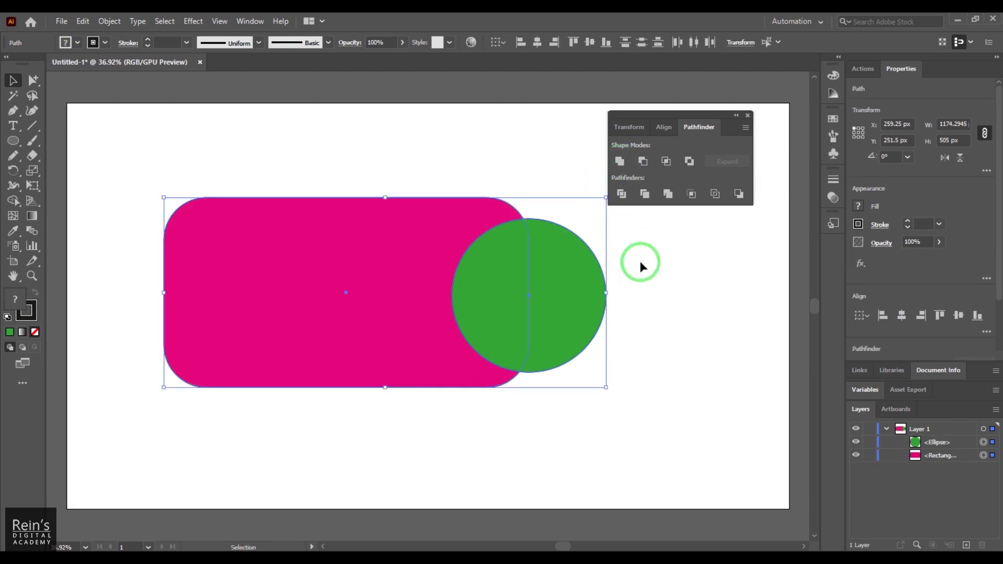
# Unite the rectangle and circle as an editable compound shape, and inspect its paths in Outline view before returning to preview.
pyautogui.click(620, 162)
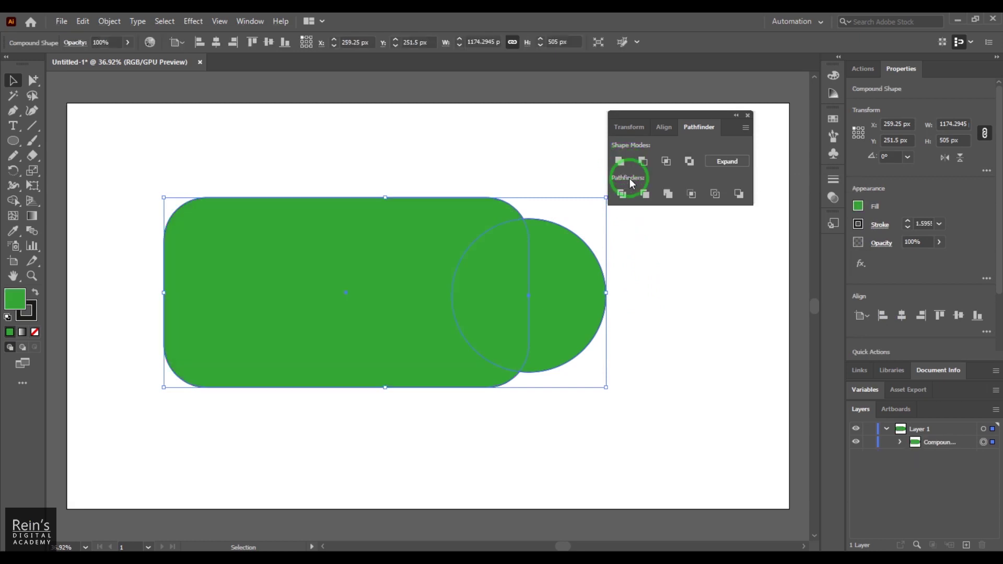
pyautogui.click(657, 267)
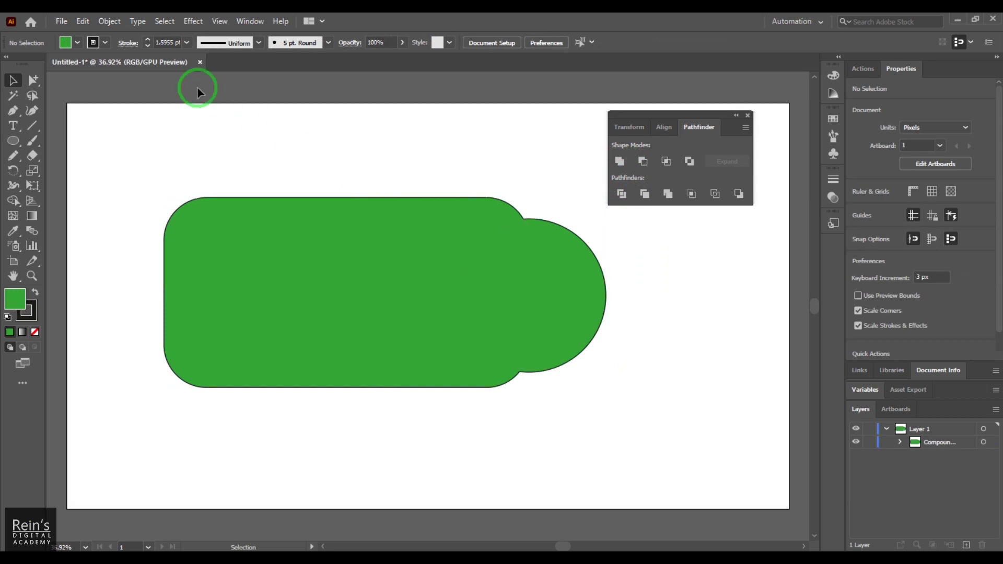
pyautogui.click(220, 21)
pyautogui.click(256, 30)
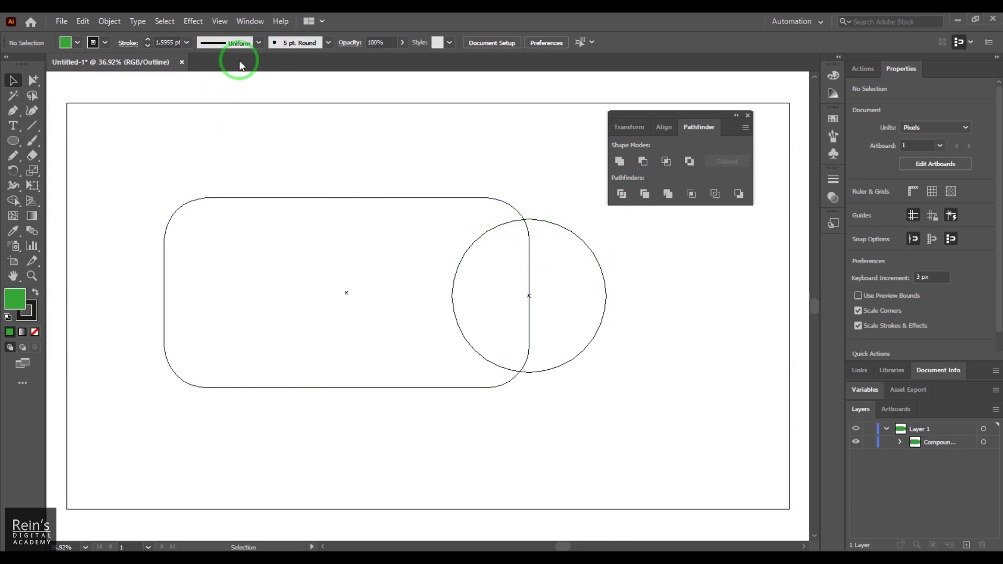
pyautogui.click(210, 21)
pyautogui.click(245, 30)
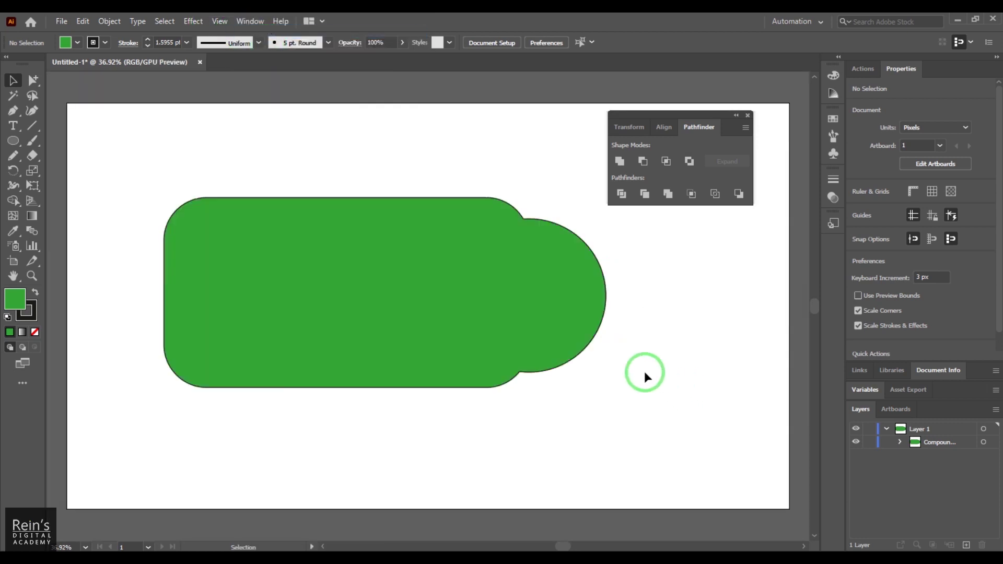
# Undo the compound shape and apply Pathfinder Unite with only the pink rectangle selected.
pyautogui.click(315, 256)
pyautogui.hotkey('ctrl', 'z')
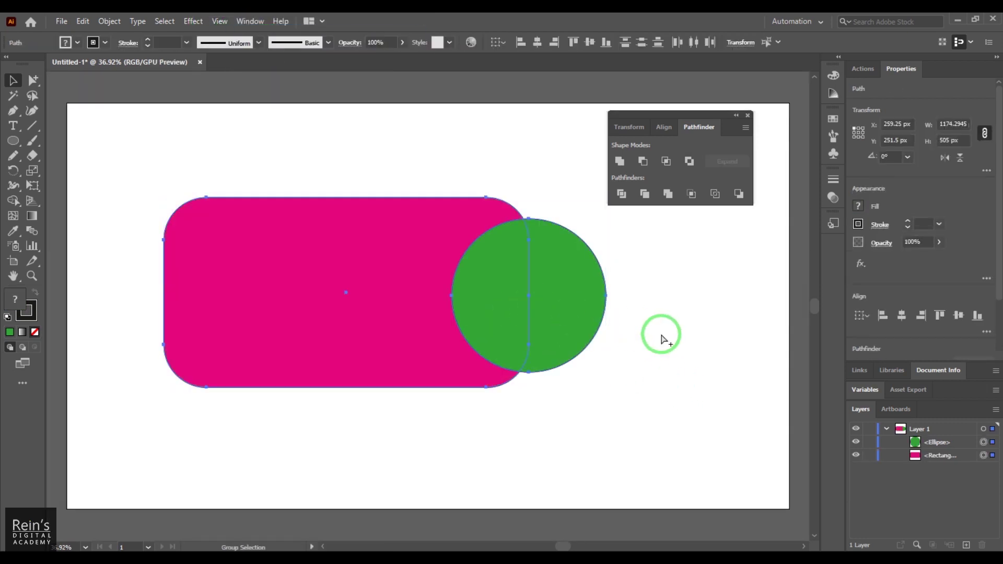
pyautogui.keyDown('shift'); pyautogui.click(582, 280); pyautogui.keyUp('shift')
pyautogui.click(619, 196)
pyautogui.click(620, 160)
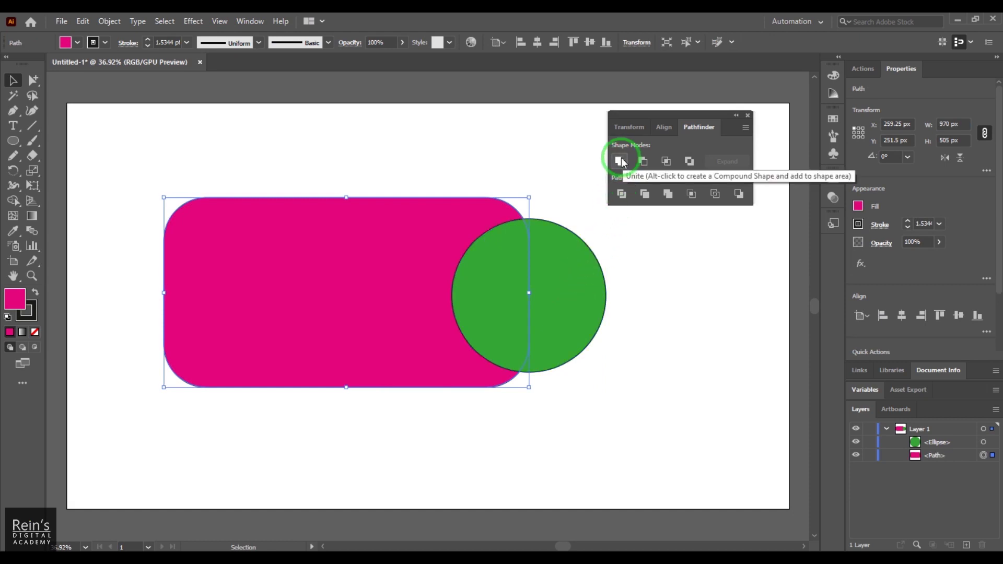
# Merge the pink rectangle and green circle with Pathfinder Unite and inspect the merged path in Outline view.
pyautogui.click(653, 319)
pyautogui.click(387, 286)
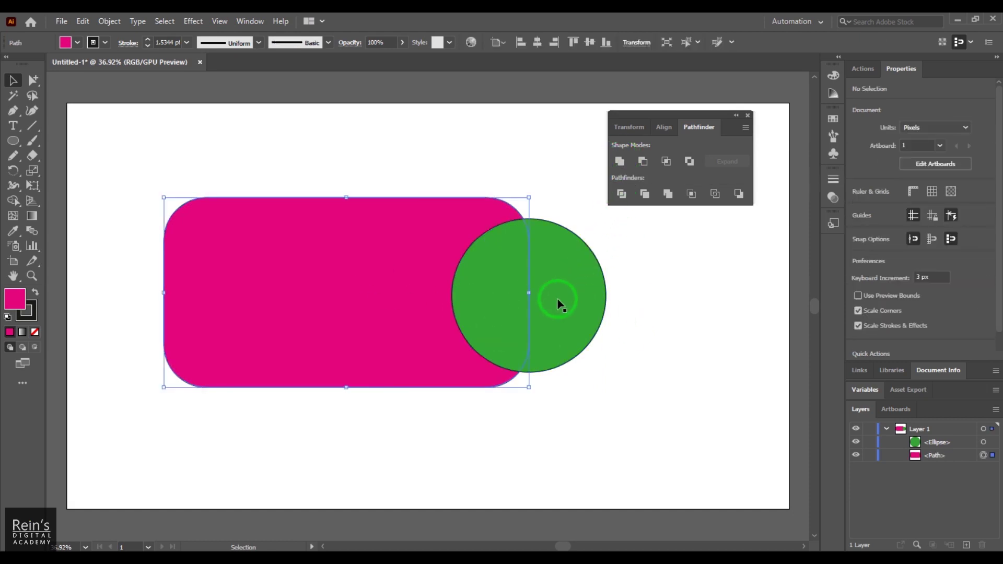
pyautogui.keyDown('shift'); pyautogui.click(570, 295); pyautogui.keyUp('shift')
pyautogui.click(620, 161)
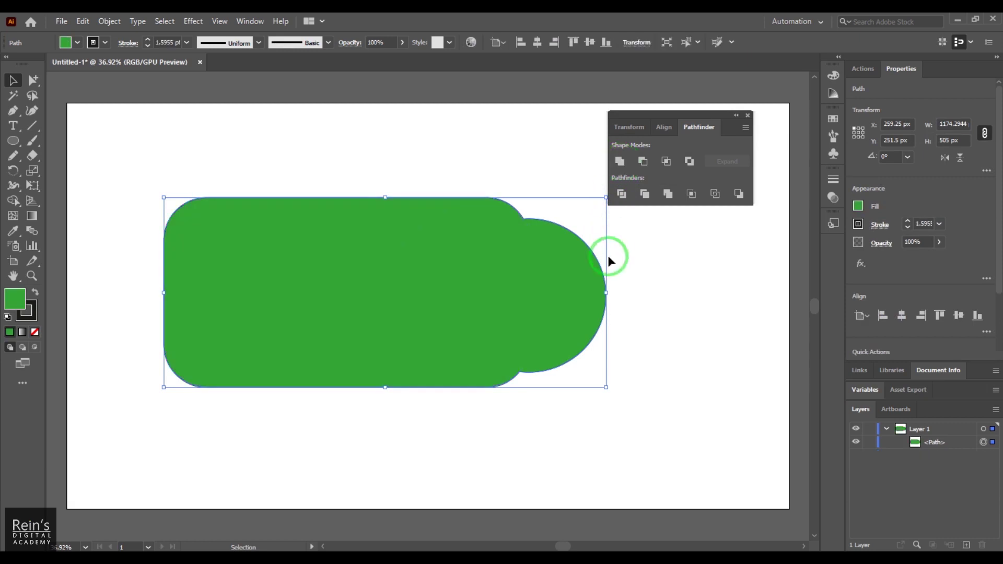
pyautogui.click(218, 26)
pyautogui.click(302, 31)
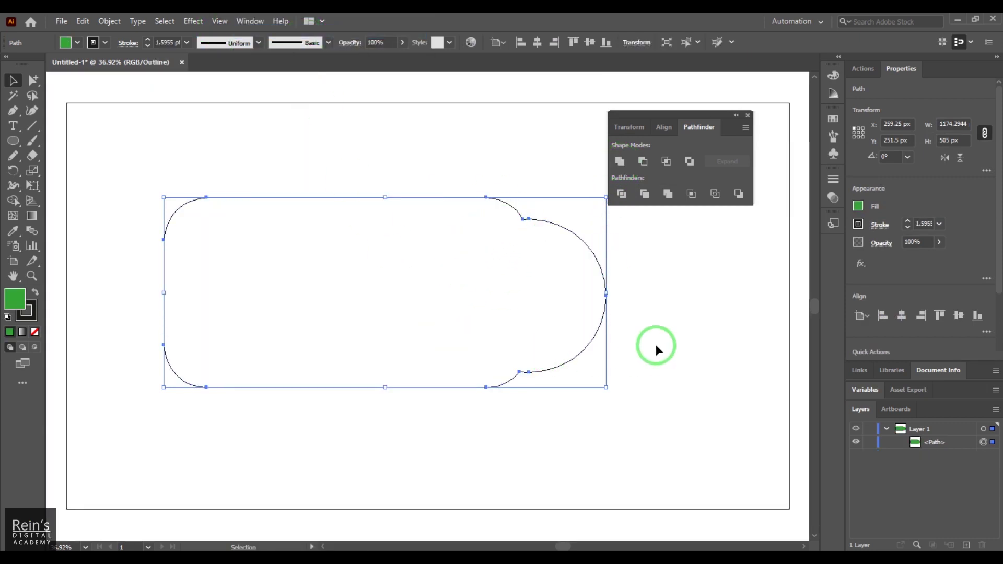
# Undo the union of the two shapes and return to GPU Preview.
pyautogui.hotkey('ctrl', 'z')
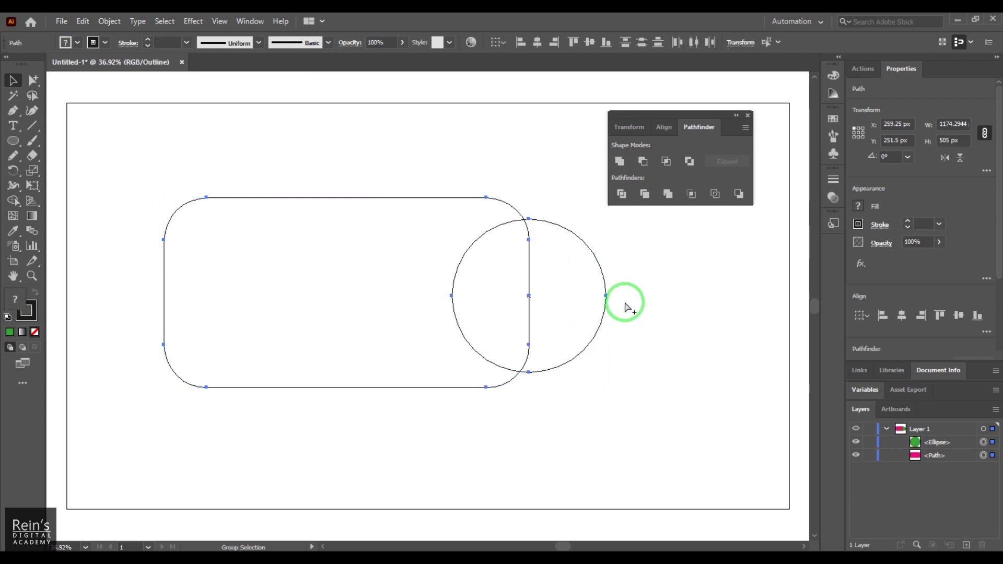
pyautogui.click(219, 21)
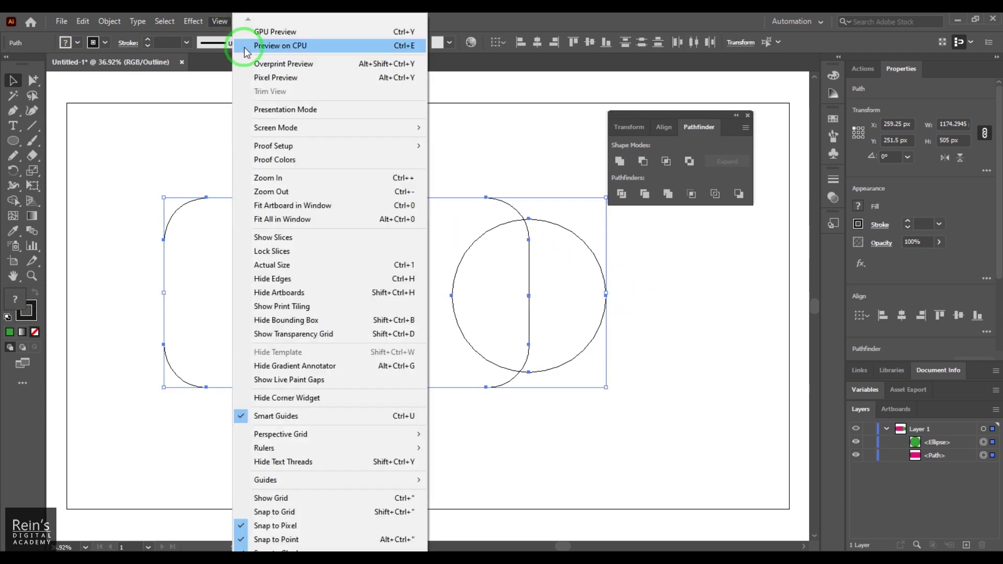
pyautogui.click(261, 32)
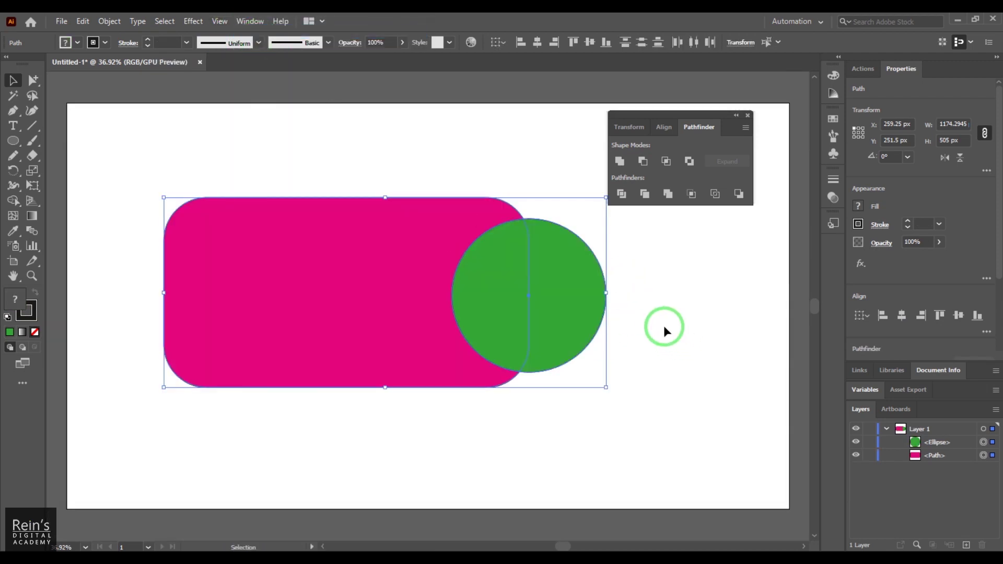
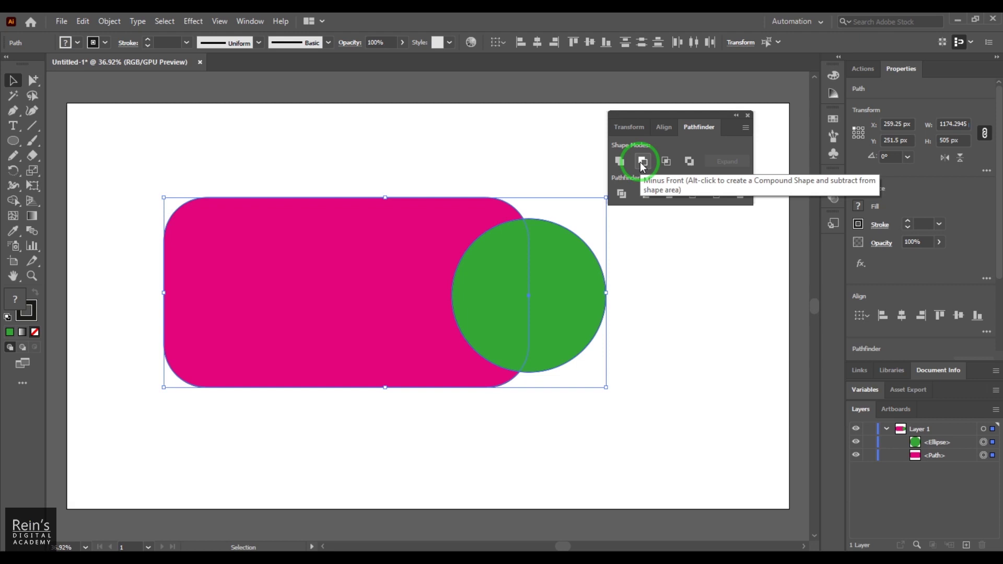
# Subtract the green circle from the pink rectangle with Minus Front and undo the subtraction.
pyautogui.click(643, 162)
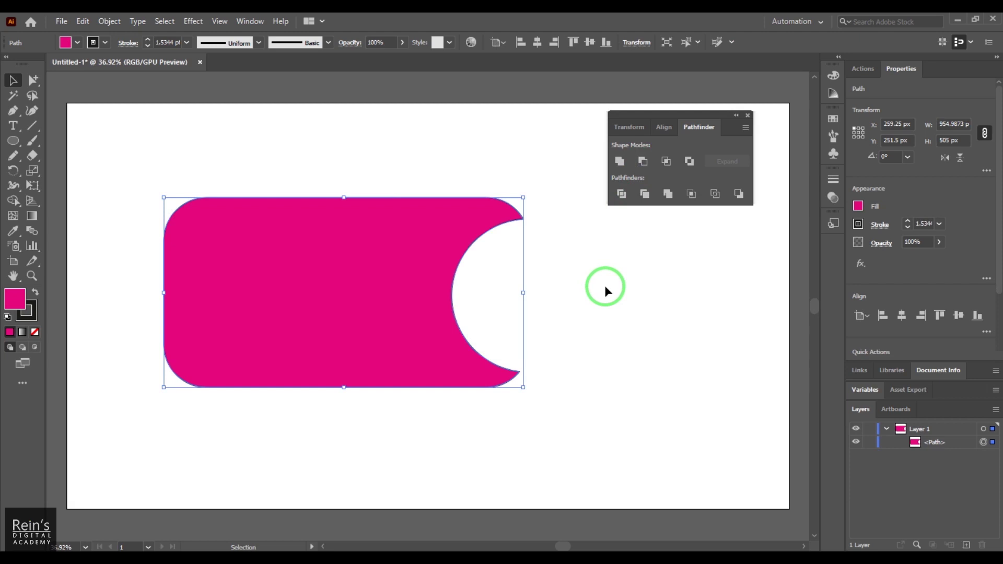
pyautogui.hotkey('ctrl', 'z')
pyautogui.click(660, 276)
# Send the green circle behind the pink rectangle and clear the selection.
pyautogui.click(563, 308)
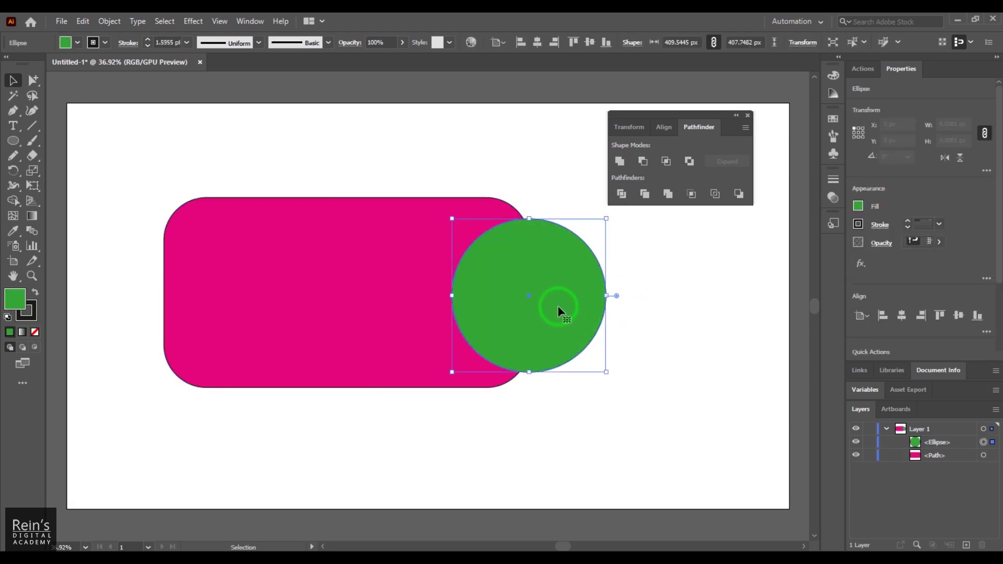
pyautogui.rightClick(566, 281)
pyautogui.moveTo(656, 488)
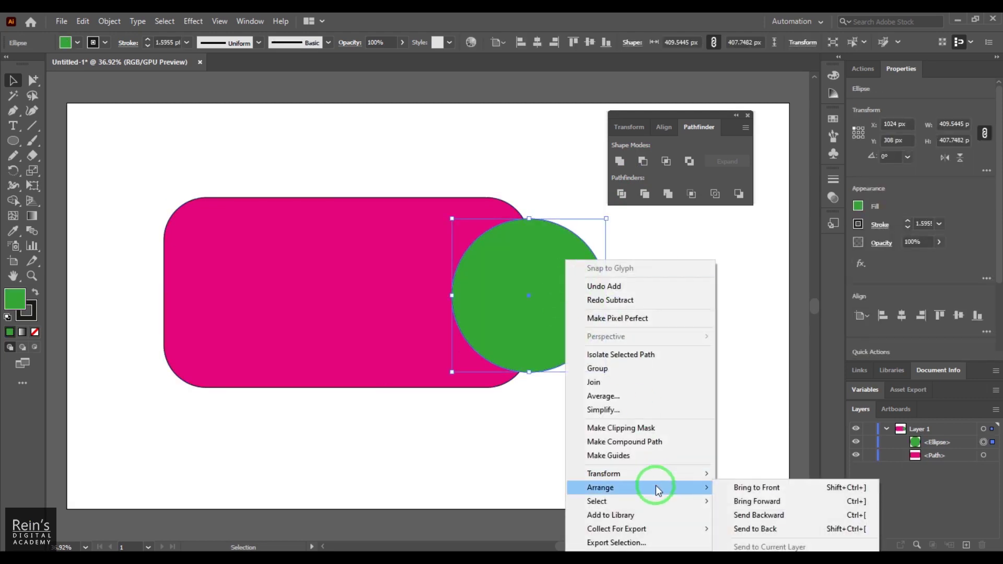
pyautogui.click(779, 527)
pyautogui.hotkey('ctrl', 'shift', 'a')
# Subtract the pink rectangle from the green circle behind it with Minus Front and undo the subtraction.
pyautogui.click(291, 258)
pyautogui.keyDown('shift'); pyautogui.click(567, 272); pyautogui.keyUp('shift')
pyautogui.click(642, 161)
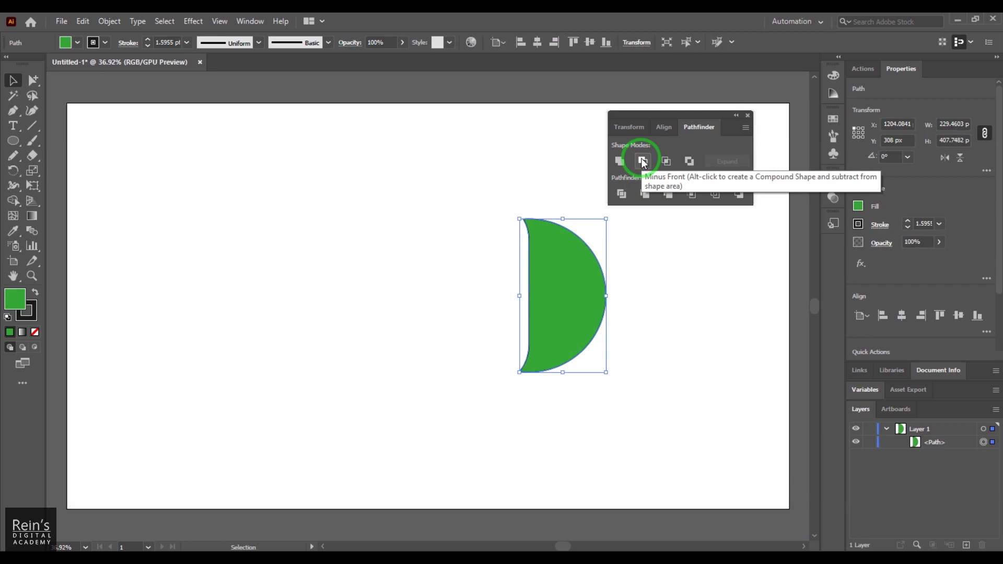
pyautogui.hotkey('ctrl', 'z')
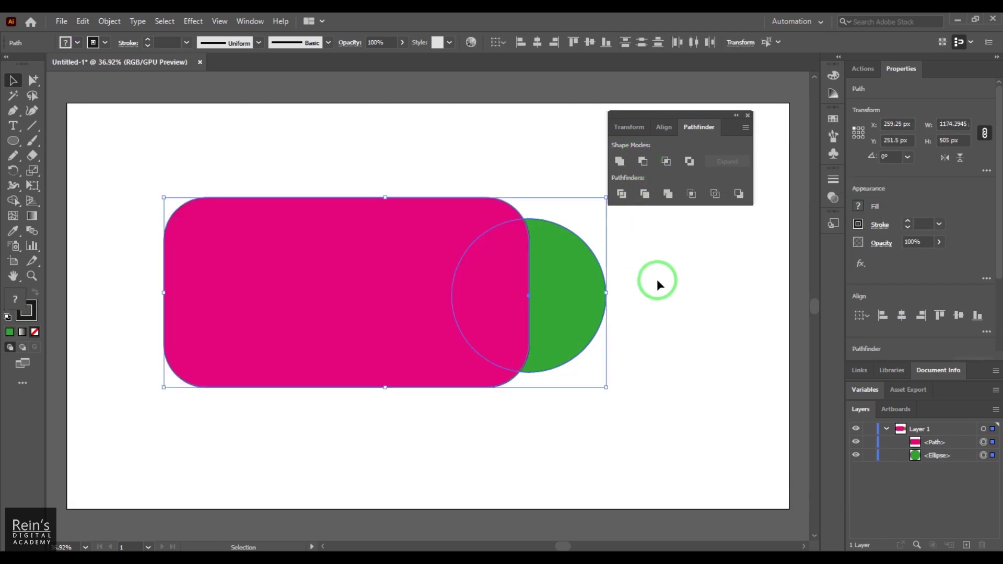
# Bring the green circle forward in front of the pink rectangle and clear the selection.
pyautogui.click(657, 277)
pyautogui.click(575, 272)
pyautogui.rightClick(577, 273)
pyautogui.moveTo(675, 493)
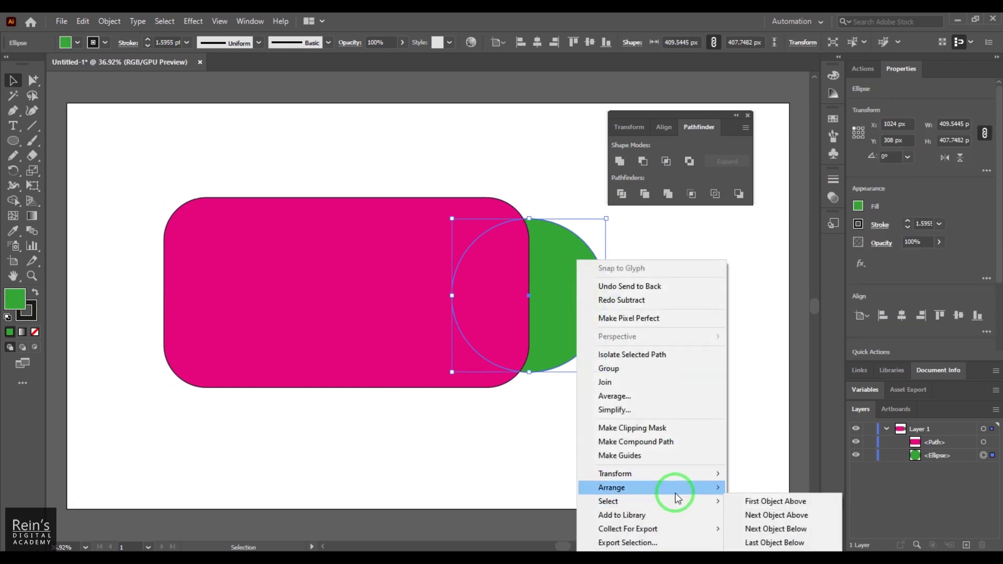
pyautogui.click(768, 502)
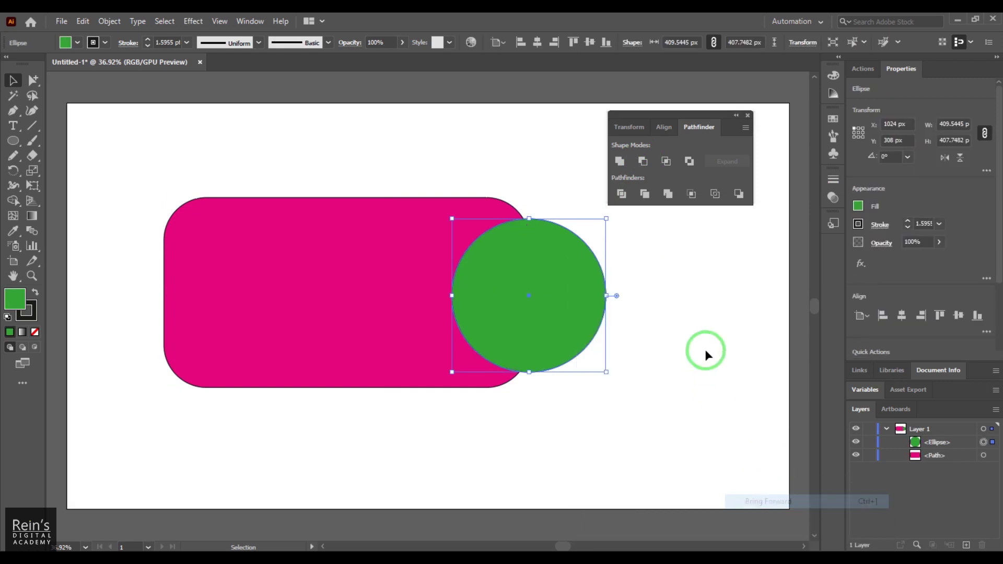
pyautogui.click(705, 354)
# Apply Minus Front again with the green circle on top of the pink rectangle and undo it.
pyautogui.click(320, 309)
pyautogui.keyDown('shift'); pyautogui.click(587, 287); pyautogui.keyUp('shift')
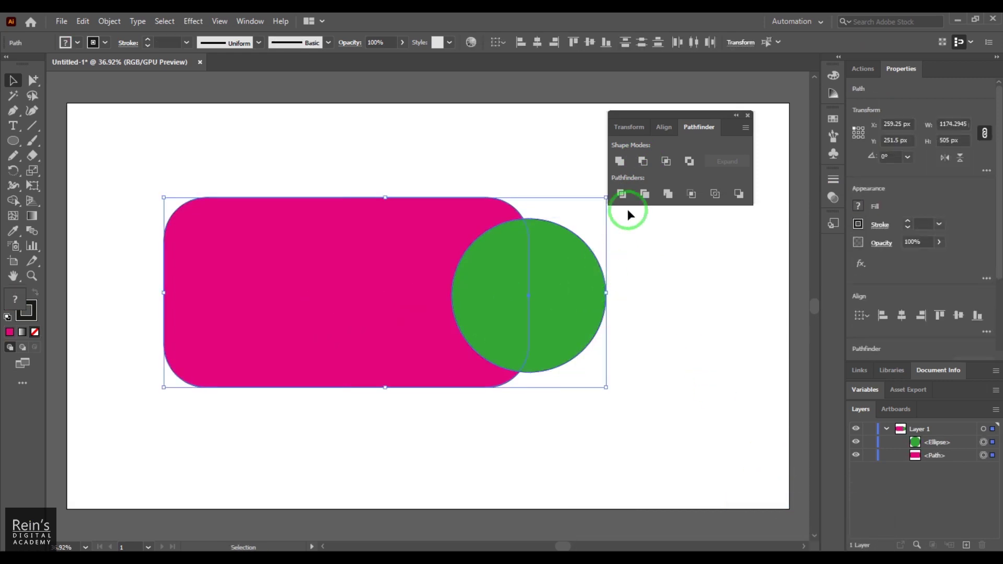
pyautogui.click(644, 164)
pyautogui.hotkey('ctrl', 'z')
pyautogui.click(641, 253)
# Reduce the rectangle and circle to their overlapping area with Pathfinder Intersect and undo the result.
pyautogui.click(397, 333)
pyautogui.keyDown('shift'); pyautogui.click(598, 290); pyautogui.keyUp('shift')
pyautogui.click(666, 161)
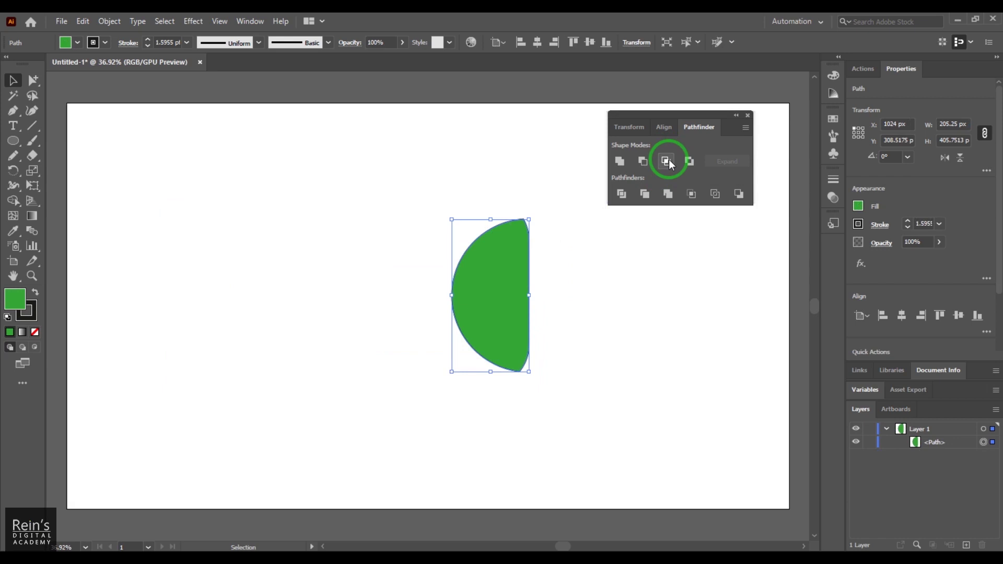
pyautogui.hotkey('ctrl', 'z')
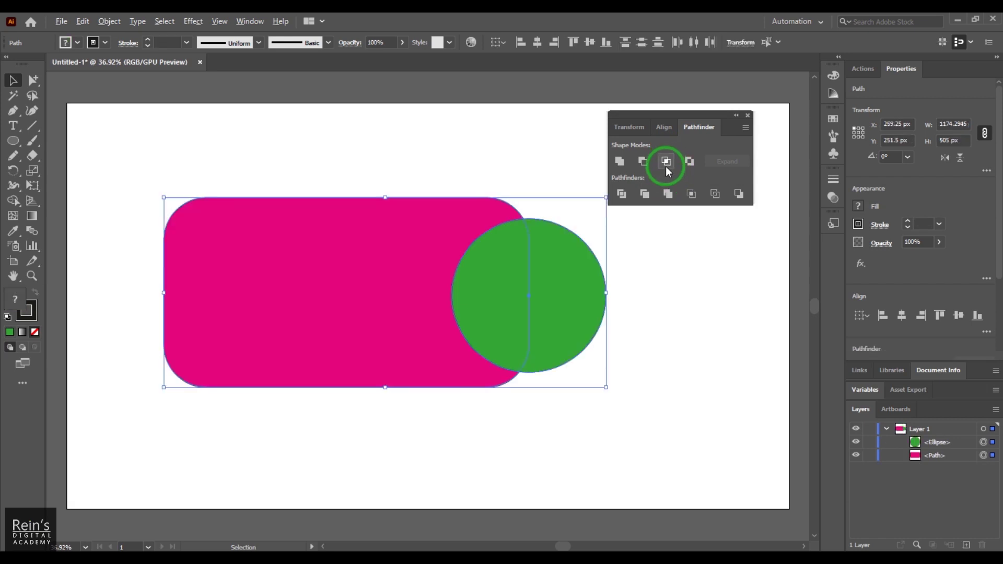
# Intersect the rectangle and circle as an editable compound shape, checking its paths in Outline view, and undo it.
pyautogui.click(666, 162)
pyautogui.click(722, 303)
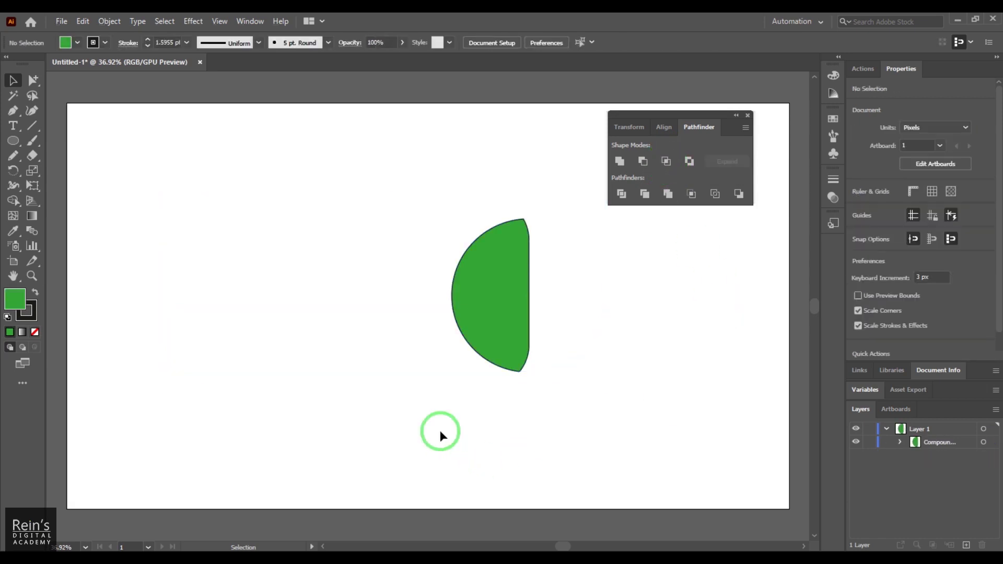
pyautogui.click(219, 21)
pyautogui.click(245, 30)
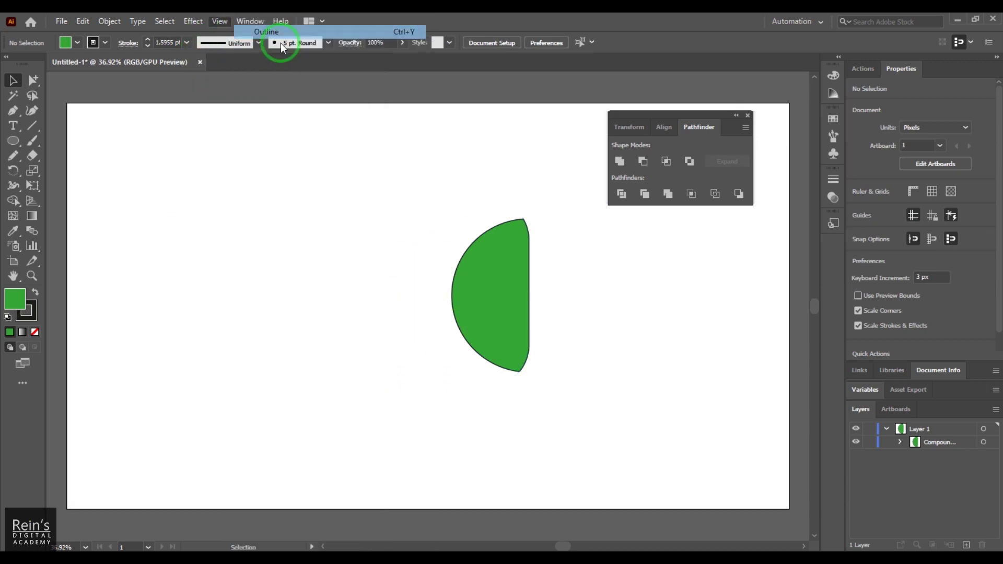
pyautogui.click(219, 21)
pyautogui.click(245, 30)
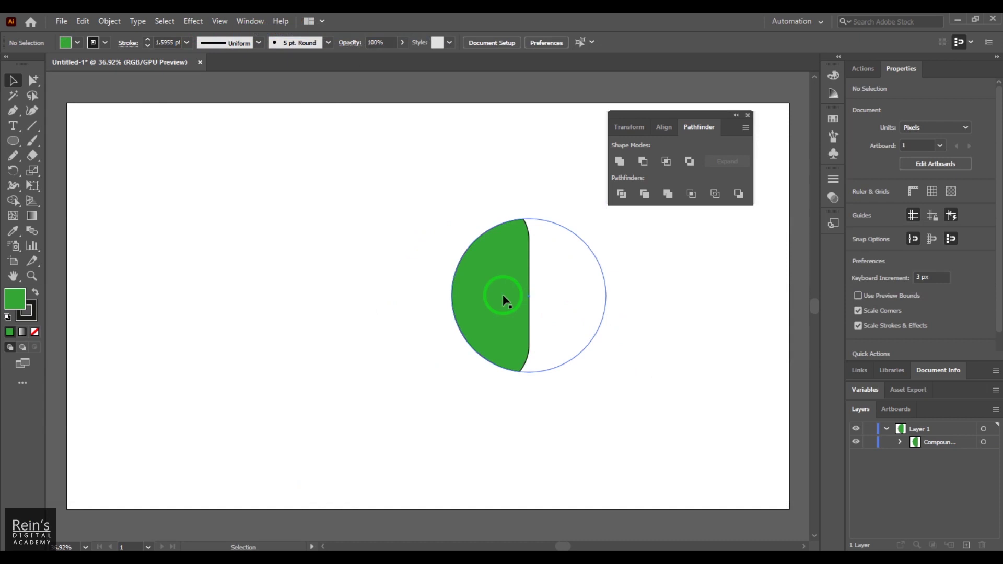
pyautogui.hotkey('ctrl', 'z')
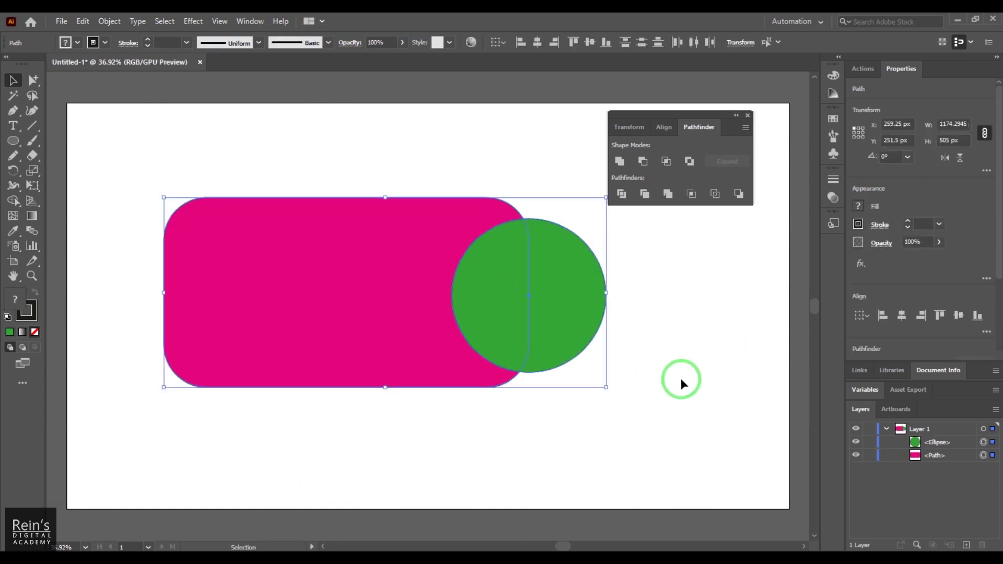
# Cut the overlap out of the rectangle and circle with Pathfinder Exclude and undo the result.
pyautogui.click(681, 378)
pyautogui.click(384, 313)
pyautogui.keyDown('shift'); pyautogui.click(589, 291); pyautogui.keyUp('shift')
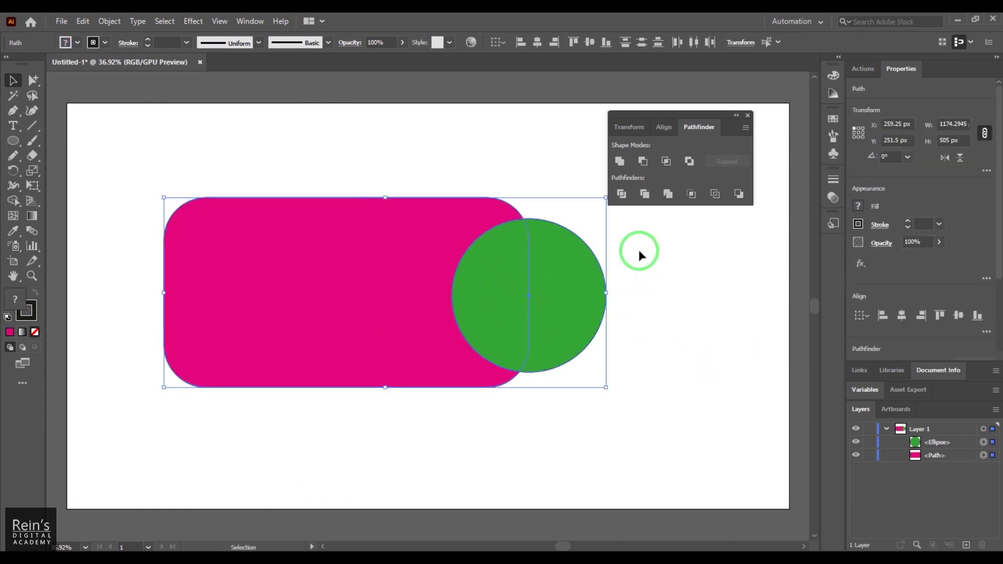
pyautogui.click(687, 165)
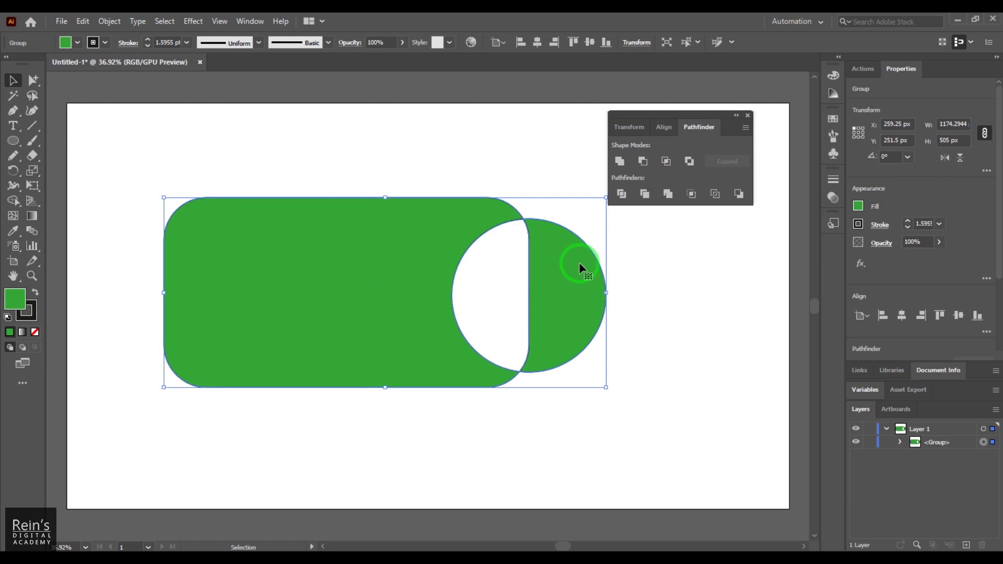
pyautogui.click(515, 297)
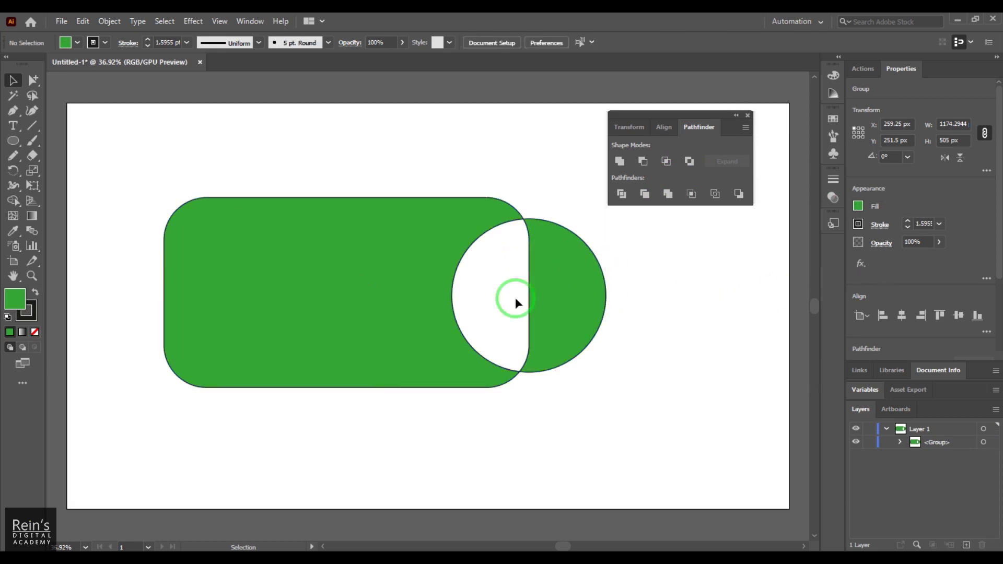
pyautogui.hotkey('ctrl', 'z')
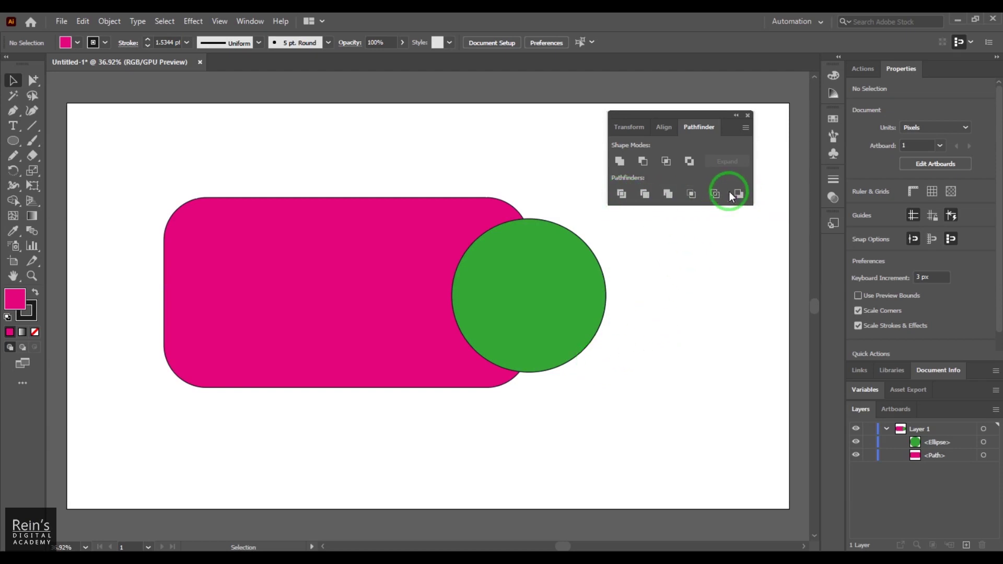
# Split the pink rectangle and green circle along their overlapping edges with Pathfinder Divide.
pyautogui.click(286, 259)
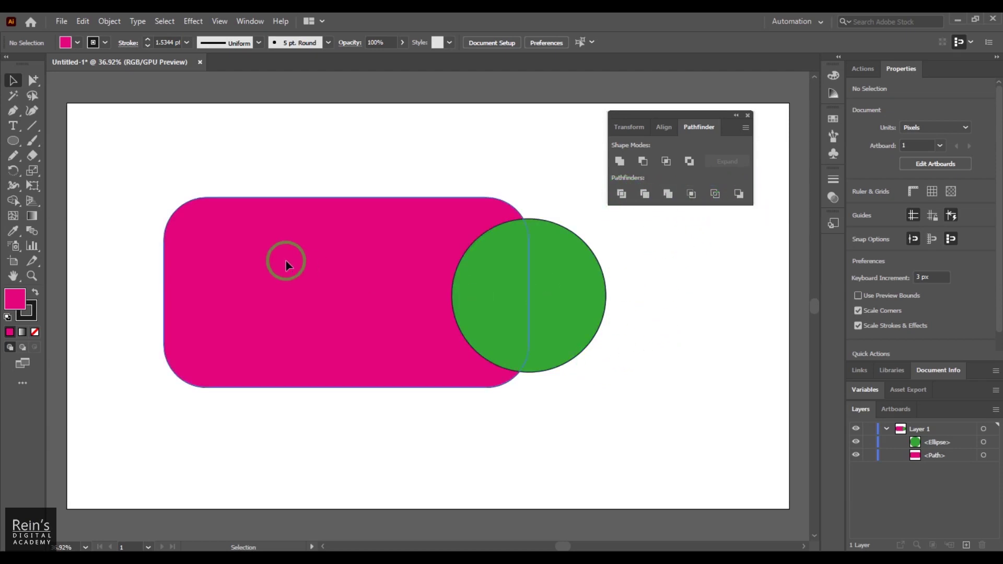
pyautogui.keyDown('shift'); pyautogui.click(571, 290); pyautogui.keyUp('shift')
pyautogui.click(623, 196)
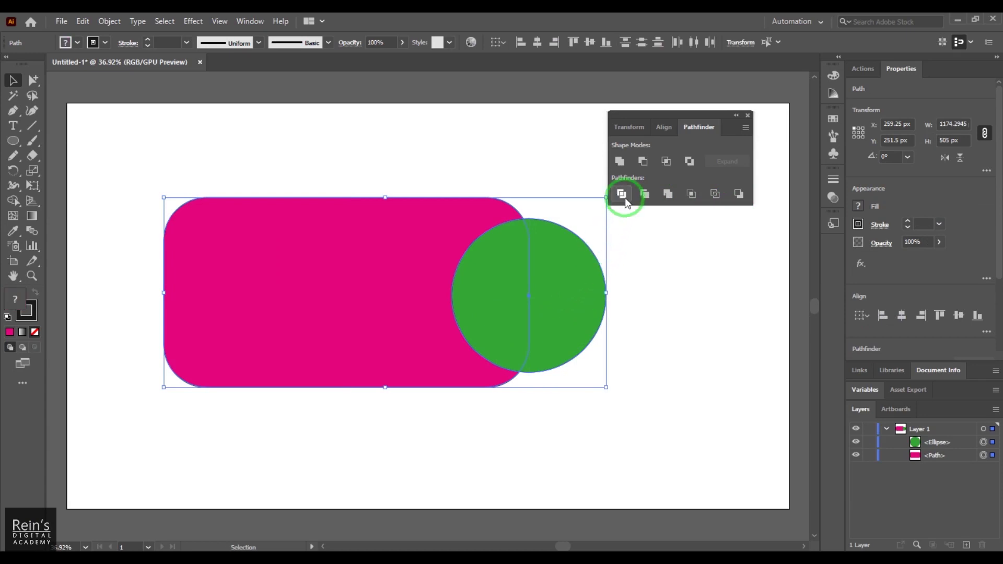
pyautogui.click(623, 198)
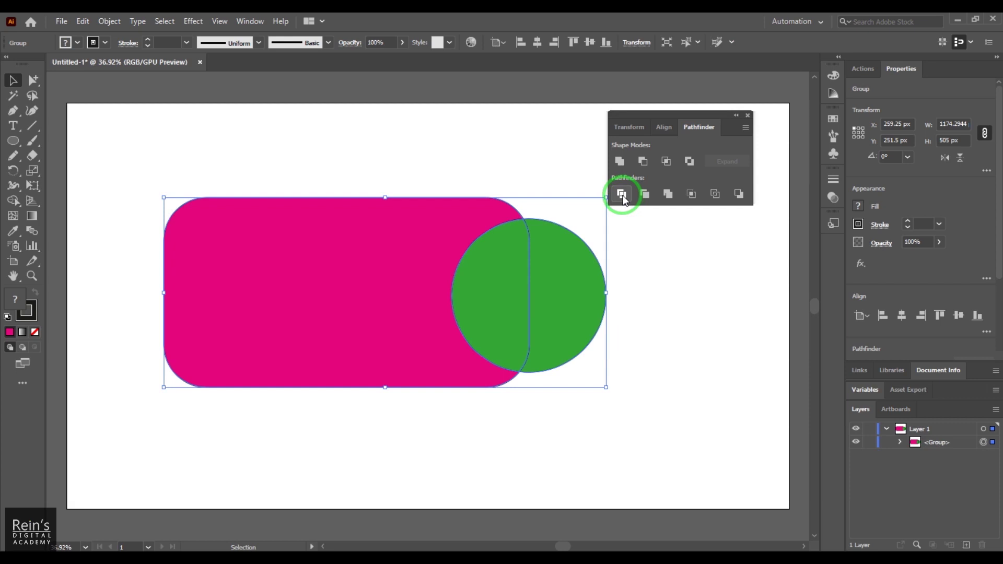
pyautogui.click(687, 271)
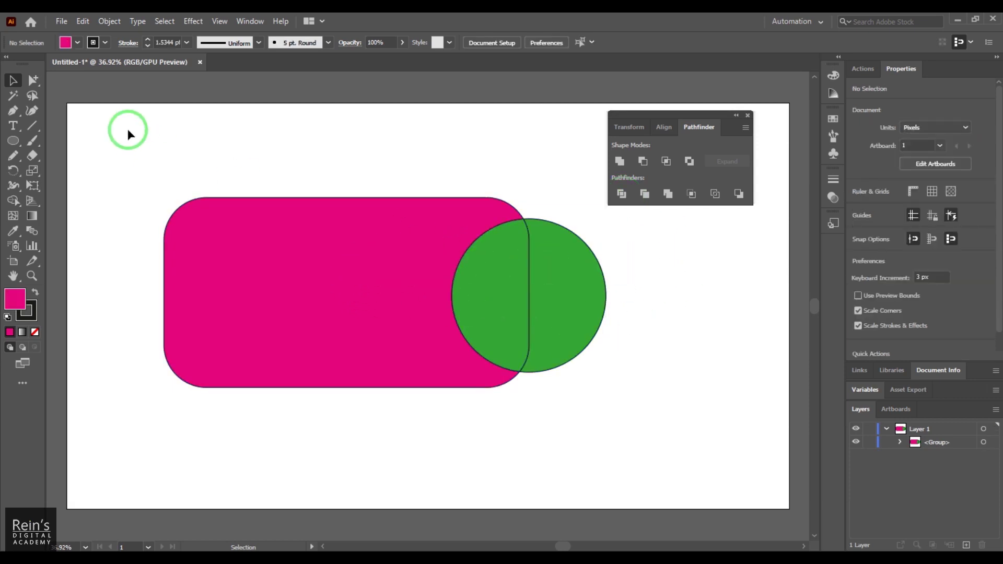
# Move the two green pieces of the divided circle away from the pink rectangle with the Group Selection tool.
pyautogui.click(34, 79)
pyautogui.click(116, 94)
pyautogui.click(568, 286)
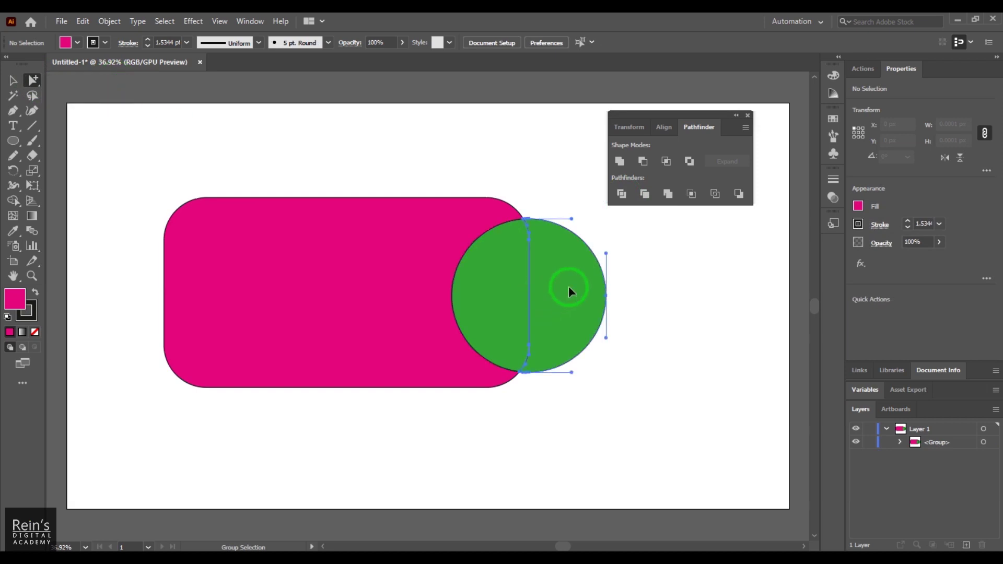
pyautogui.moveTo(575, 308); pyautogui.dragTo(658, 319)
pyautogui.moveTo(515, 300); pyautogui.dragTo(558, 303)
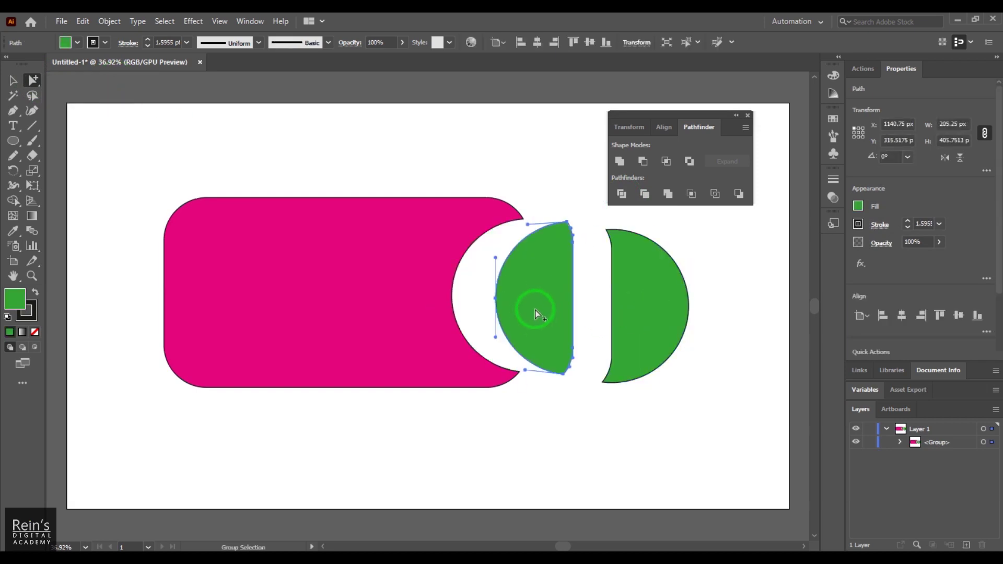
# Undo the piece moves and the Divide operation on the rectangle and circle.
pyautogui.hotkey('ctrl', 'z')
pyautogui.hotkey('ctrl', 'z')
pyautogui.hotkey('ctrl', 'z')
pyautogui.hotkey('ctrl', 'z')
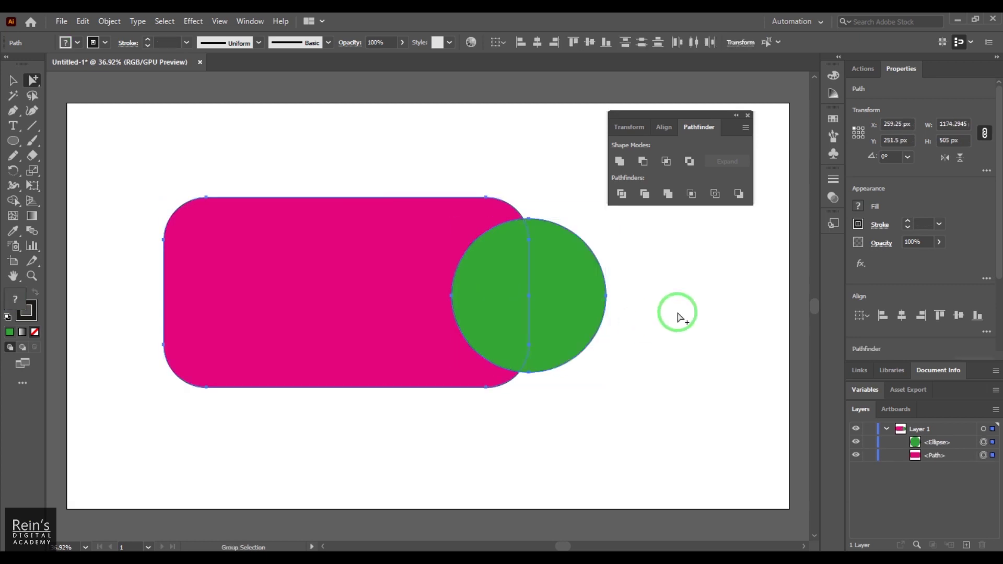
# Select the pink rectangle and green circle with the Selection tool and apply Pathfinder Trim to them.
pyautogui.click(13, 80)
pyautogui.click(619, 322)
pyautogui.click(522, 282)
pyautogui.click(615, 292)
pyautogui.hotkey('ctrl', 'a')
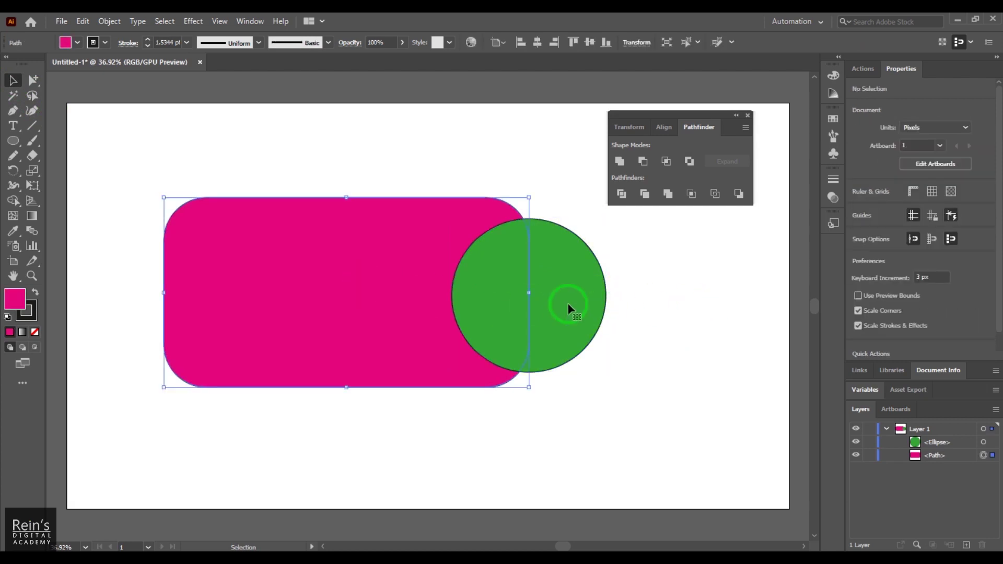
pyautogui.click(644, 194)
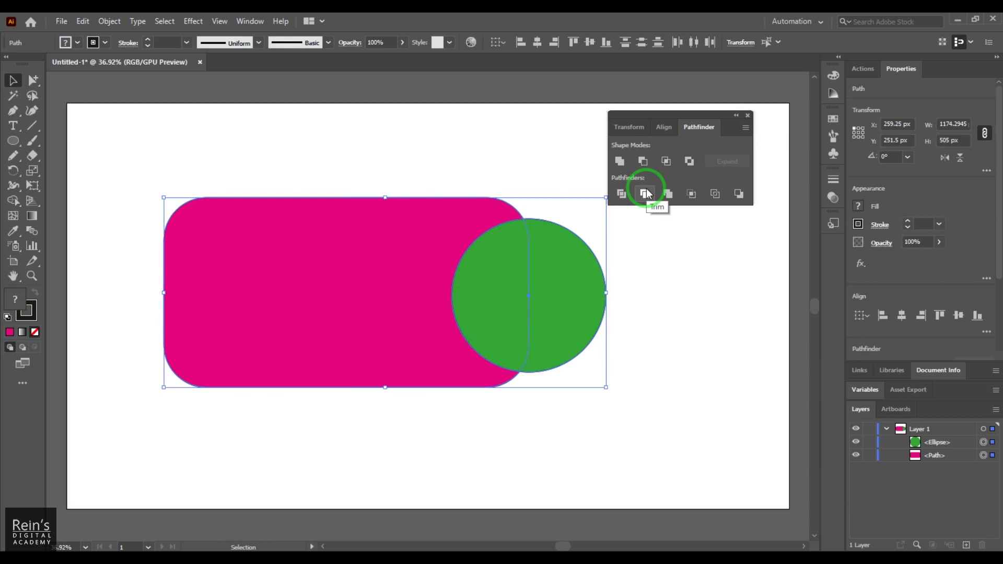
pyautogui.click(645, 194)
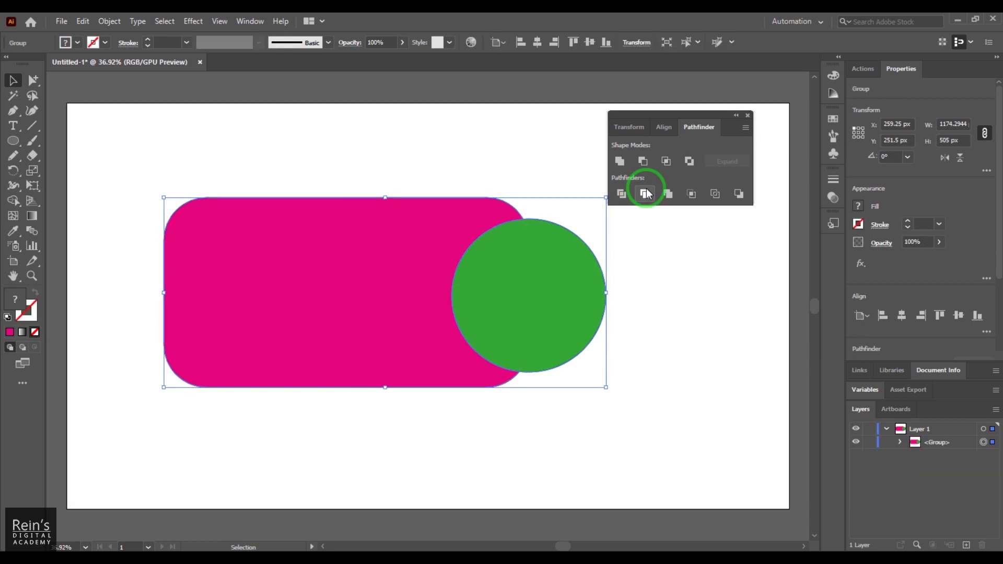
# Examine the trimmed rectangle and circle paths in Outline view, return to GPU Preview and deselect everything.
pyautogui.click(219, 21)
pyautogui.click(261, 31)
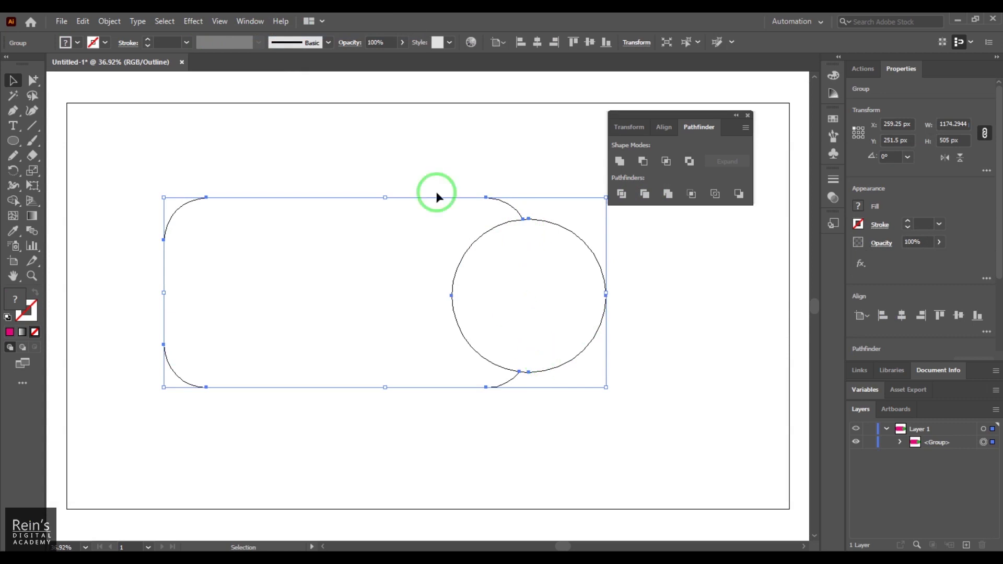
pyautogui.click(219, 21)
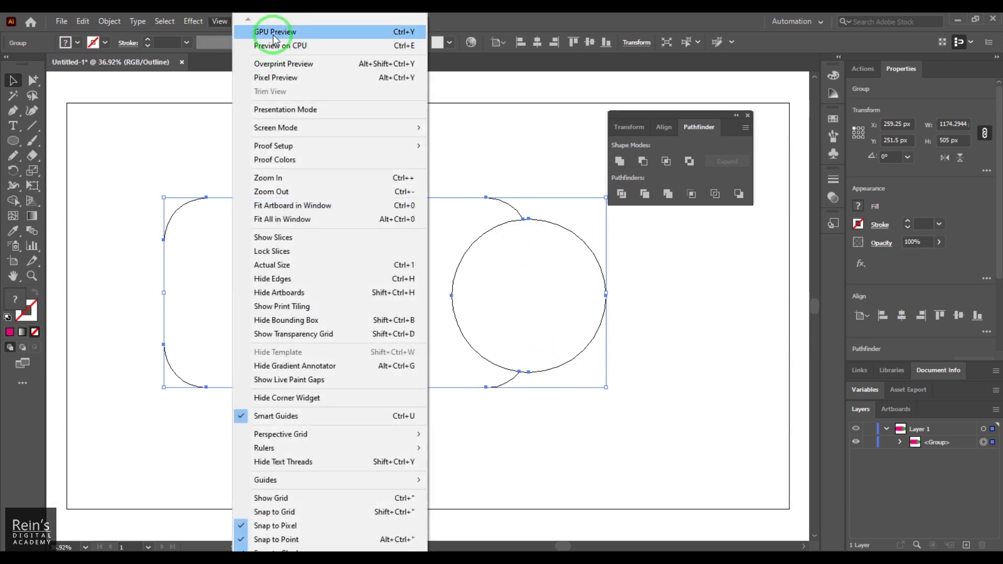
pyautogui.click(273, 39)
pyautogui.click(685, 306)
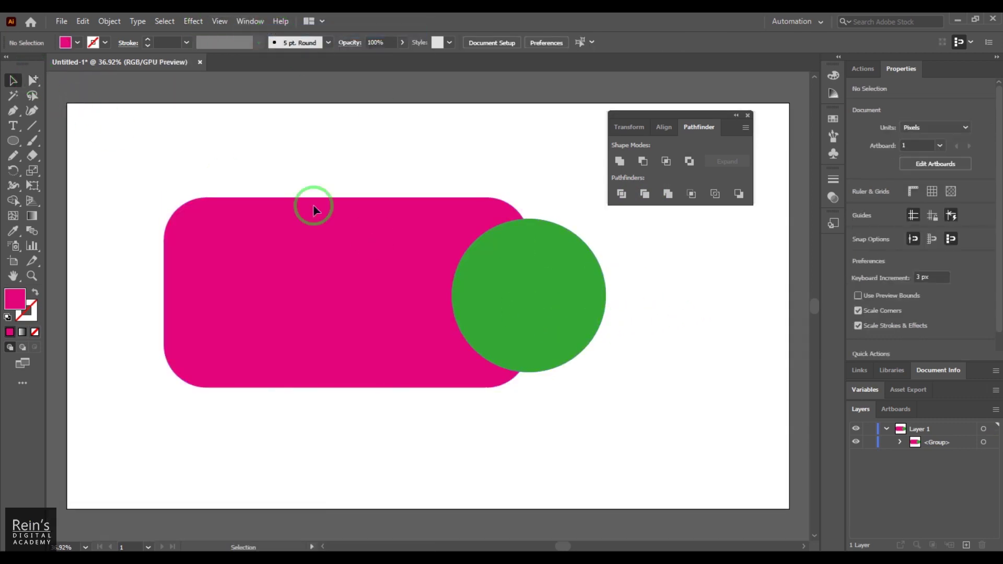
# Move the green circle away from the trimmed pink rectangle with the Group Selection tool.
pyautogui.click(529, 300)
pyautogui.click(689, 341)
pyautogui.click(559, 297)
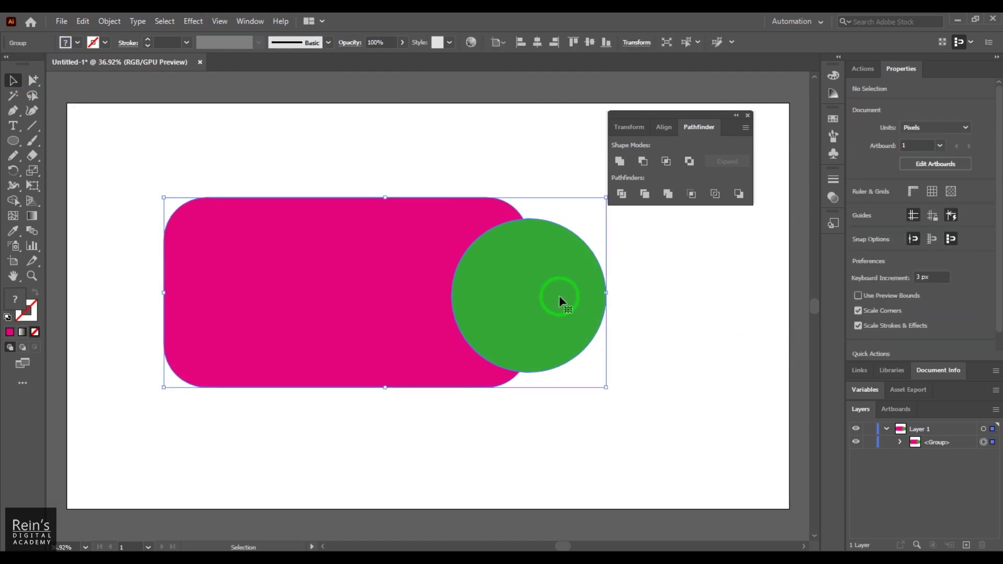
pyautogui.click(33, 78)
pyautogui.click(570, 275)
pyautogui.click(569, 275)
pyautogui.moveTo(546, 294); pyautogui.dragTo(634, 328)
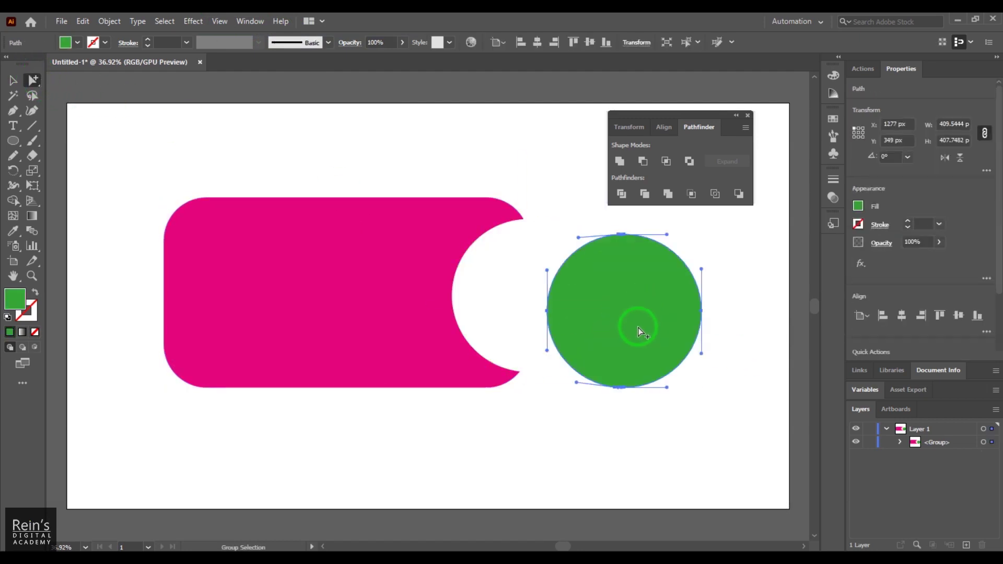
# Undo the circle's move and the Trim operation on the pink rectangle and green circle.
pyautogui.hotkey('ctrl', 'z')
pyautogui.click(664, 313)
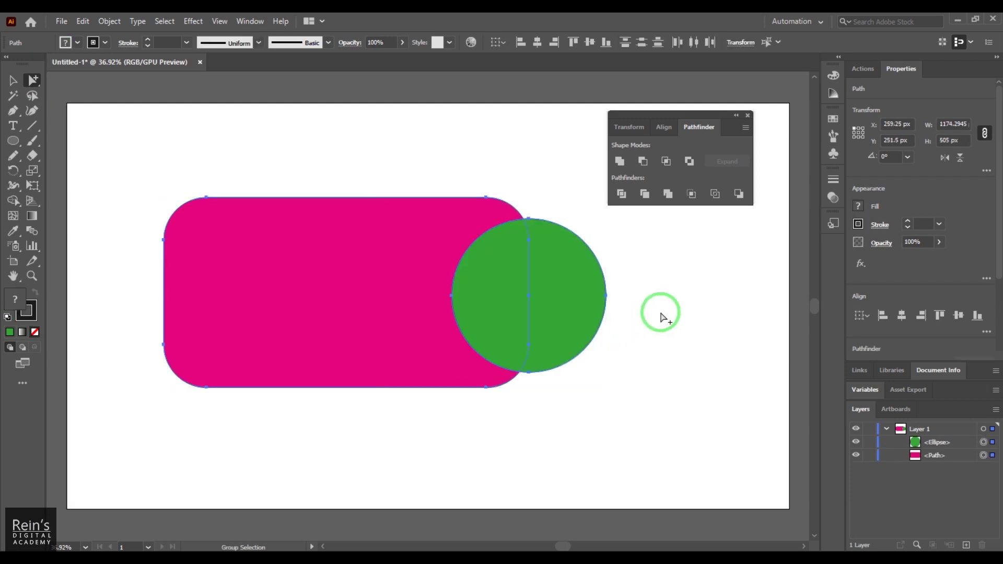
# Select the pink rectangle and green circle with the Selection tool and apply Pathfinder Merge to them.
pyautogui.click(13, 80)
pyautogui.click(417, 280)
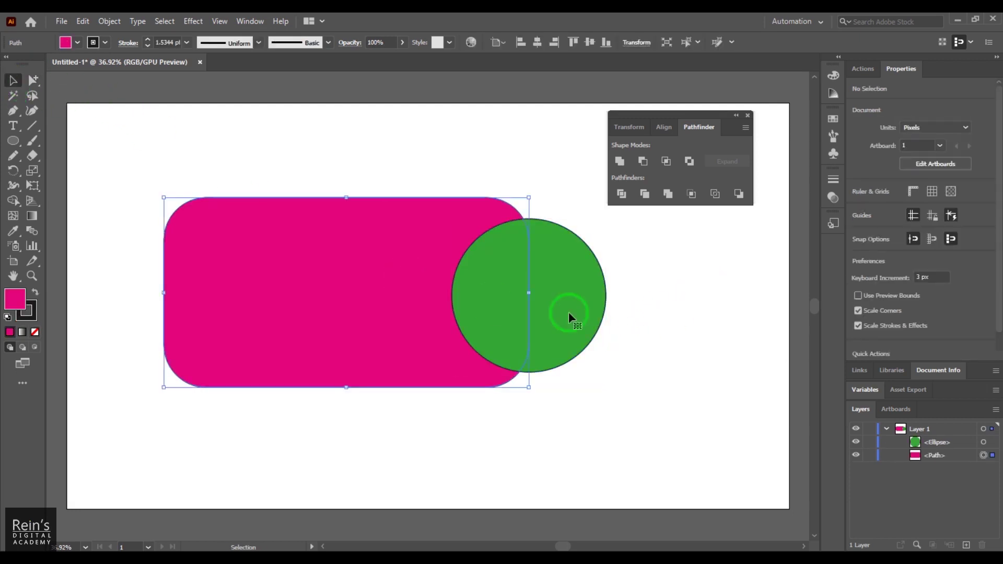
pyautogui.keyDown('shift'); pyautogui.click(587, 304); pyautogui.keyUp('shift')
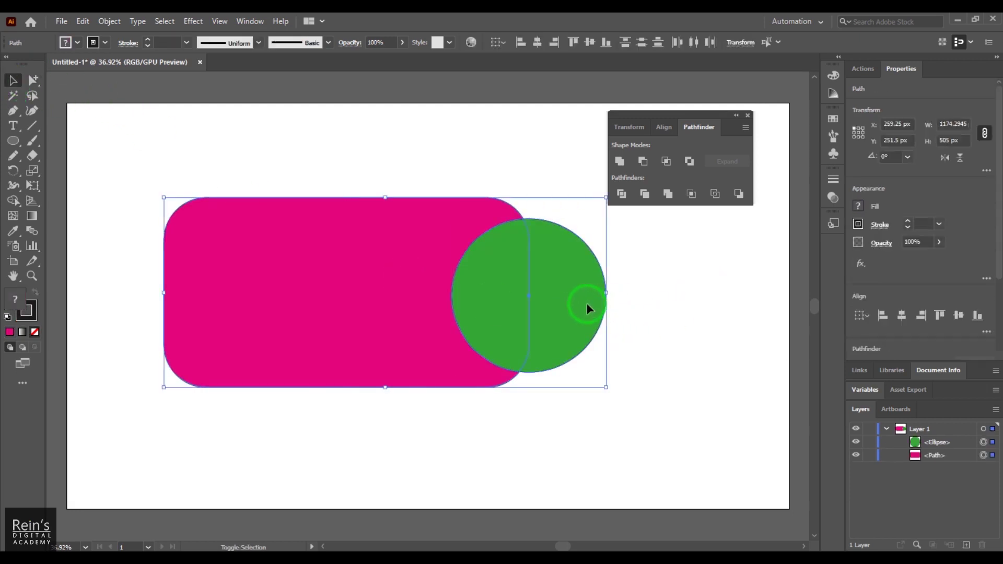
pyautogui.click(674, 201)
pyautogui.click(240, 170)
# Pull the green circle out of the merged group with the Group Selection tool and deselect it.
pyautogui.click(33, 82)
pyautogui.click(485, 276)
pyautogui.moveTo(485, 275); pyautogui.dragTo(690, 350)
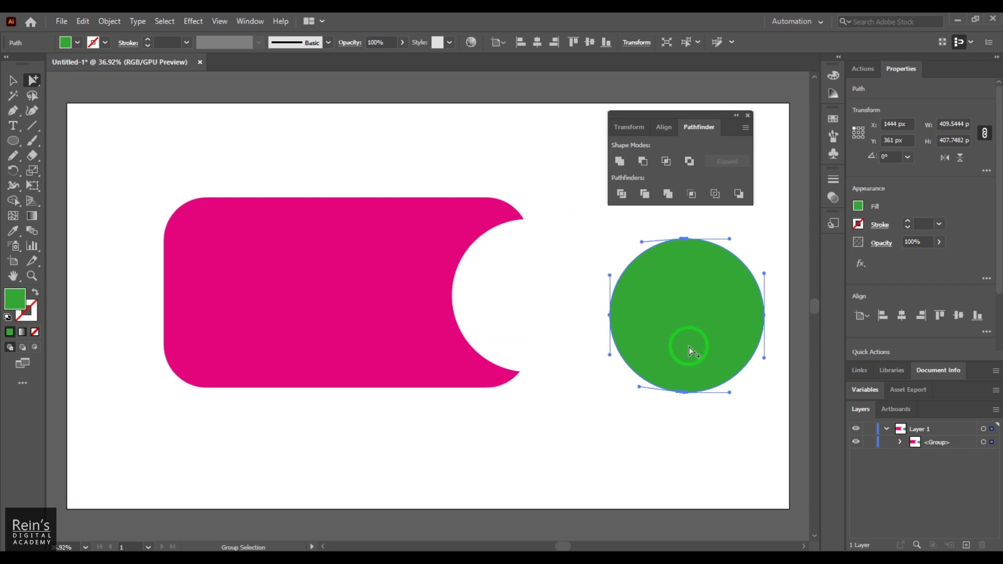
pyautogui.click(647, 195)
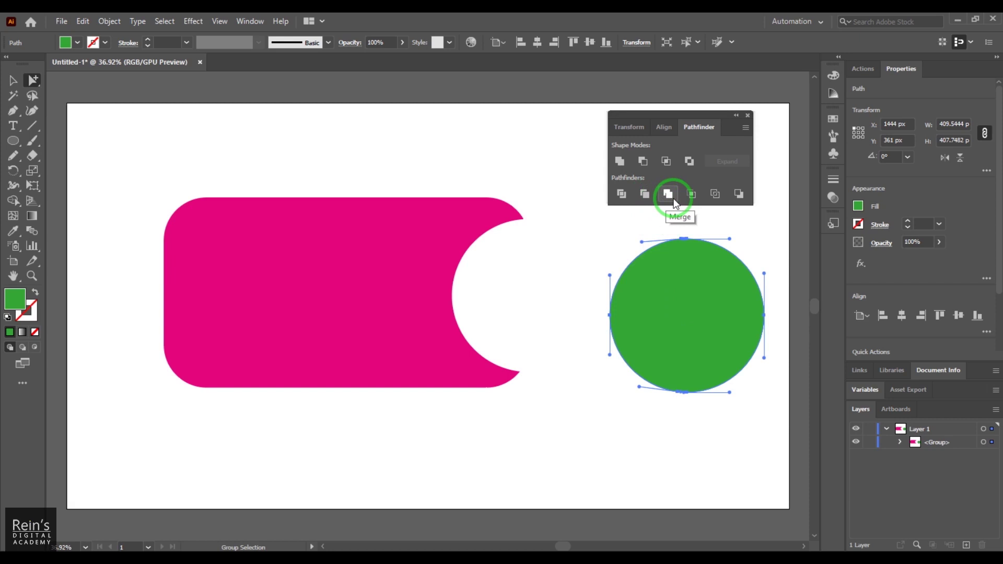
pyautogui.click(637, 237)
pyautogui.click(560, 188)
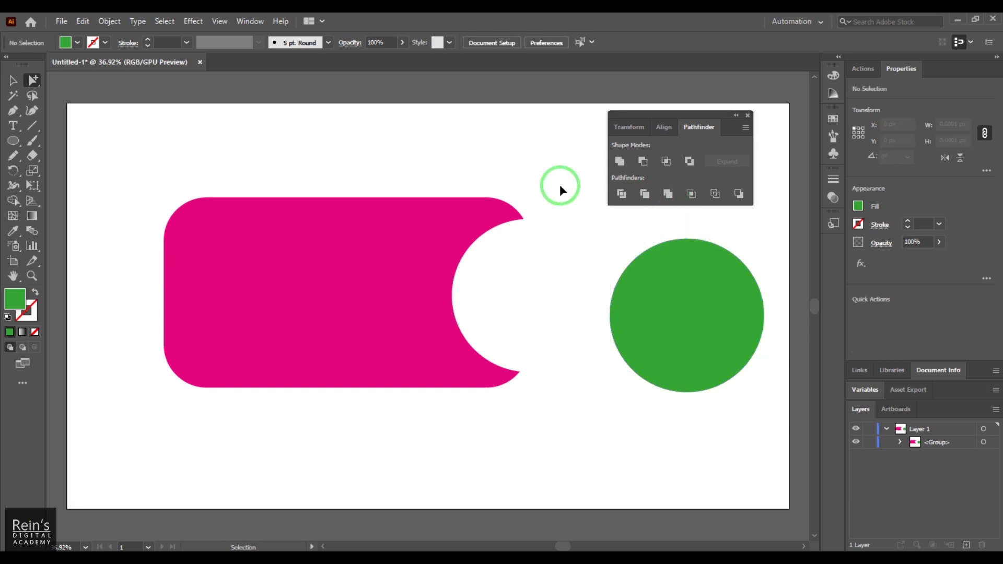
# Undo the circle's move and the Merge operation, and select the original green circle.
pyautogui.hotkey('ctrl', 'z')
pyautogui.hotkey('ctrl', 'z')
pyautogui.click(686, 291)
pyautogui.click(528, 291)
pyautogui.click(558, 290)
pyautogui.click(4, 63)
pyautogui.click(14, 80)
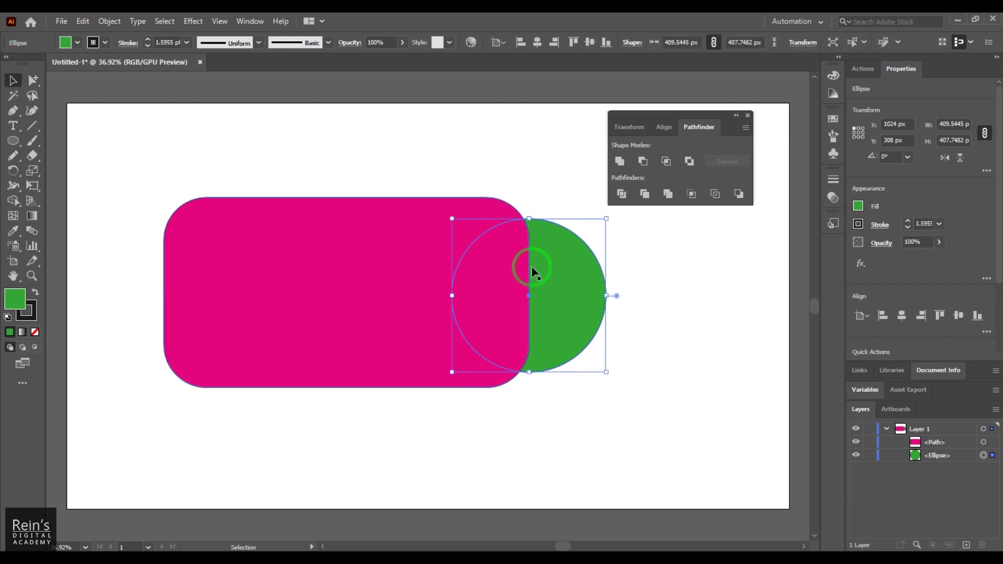
# Bring the green circle to the front and center it on the midpoint of the pink rectangle's right edge.
pyautogui.rightClick(563, 271)
pyautogui.moveTo(679, 487)
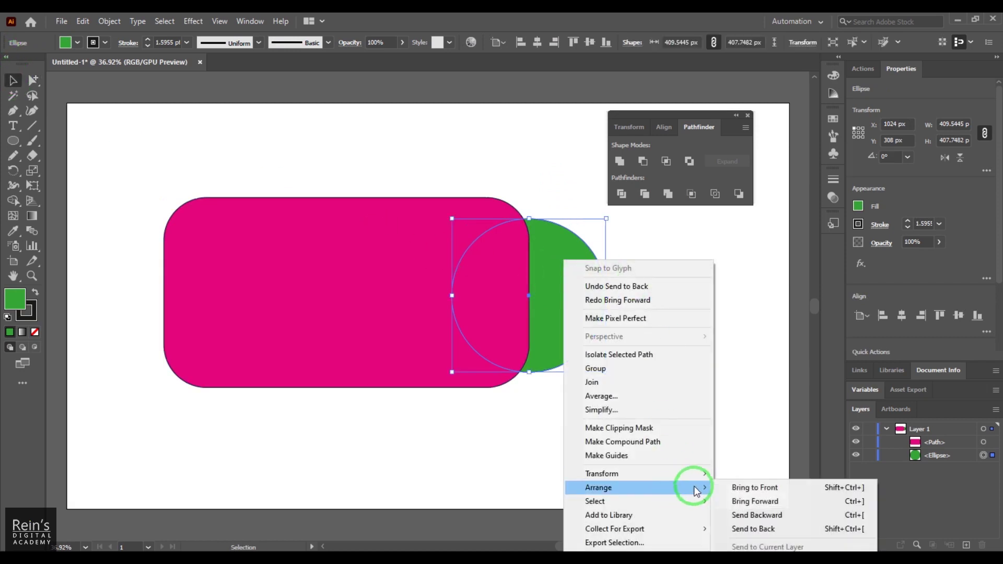
pyautogui.click(732, 481)
pyautogui.moveTo(530, 302); pyautogui.dragTo(504, 280)
# Change the pink rounded rectangle's fill to the dark green swatch.
pyautogui.click(285, 264)
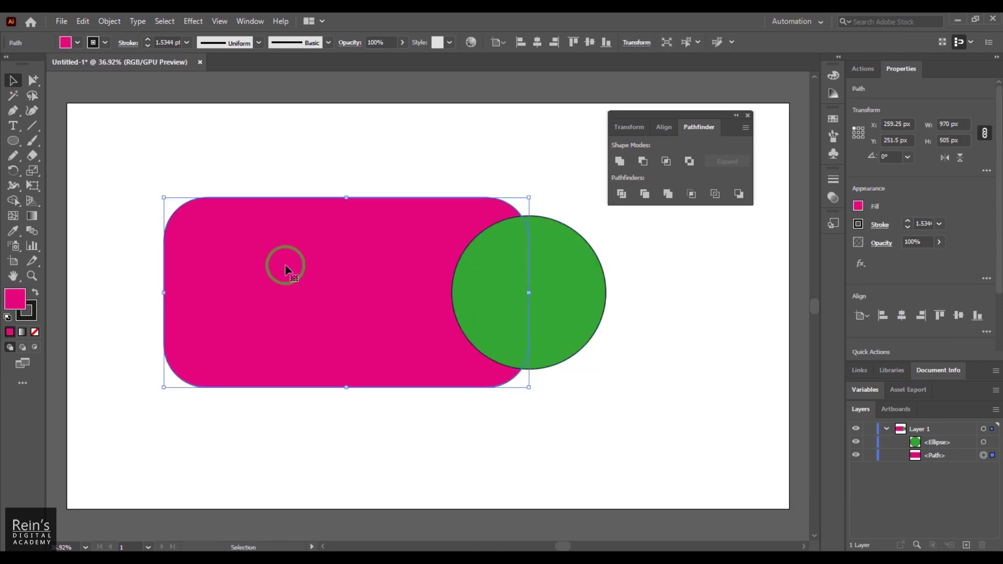
pyautogui.click(77, 42)
pyautogui.click(62, 64)
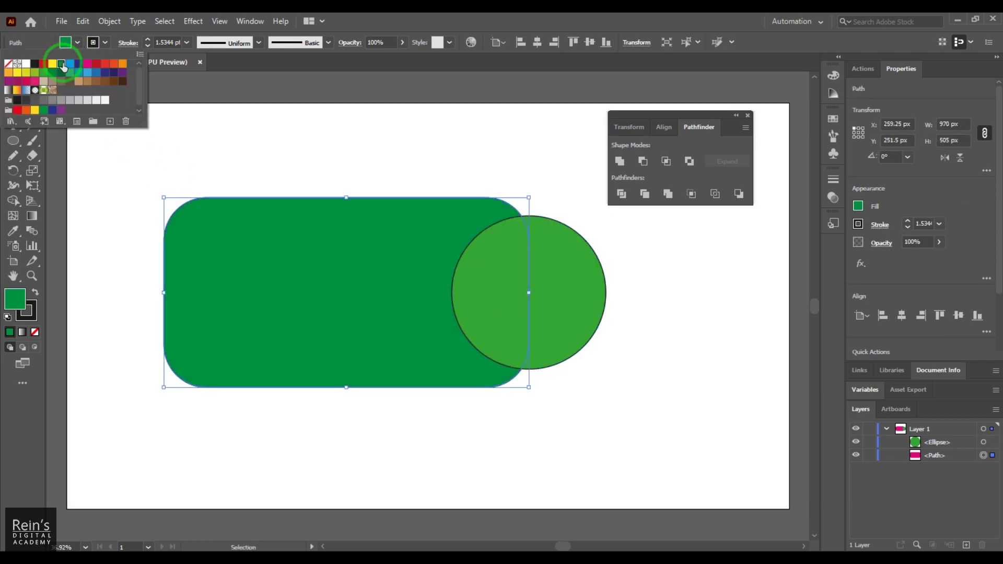
pyautogui.click(387, 155)
pyautogui.click(447, 140)
# Fill the circle with the same dark green swatch as the rectangle.
pyautogui.click(595, 308)
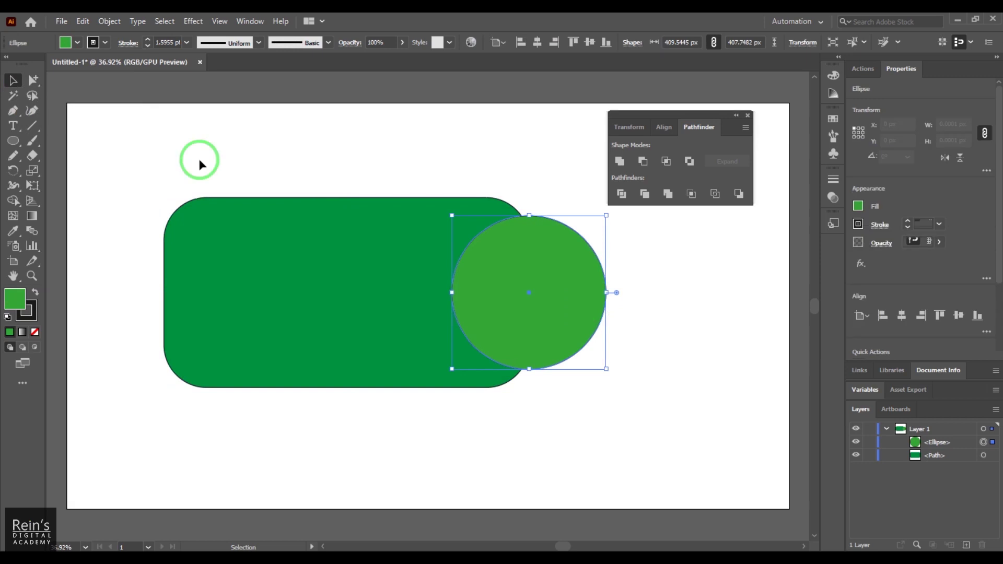
pyautogui.click(77, 42)
pyautogui.click(63, 64)
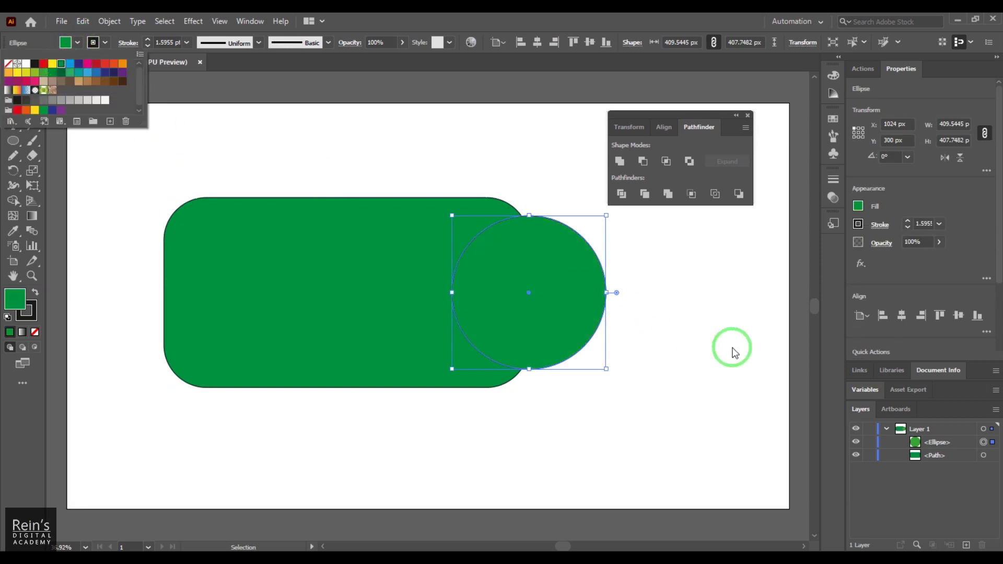
pyautogui.click(732, 347)
pyautogui.click(650, 365)
# Select both dark green shapes and apply Pathfinder Trim to them.
pyautogui.moveTo(369, 160); pyautogui.dragTo(470, 293)
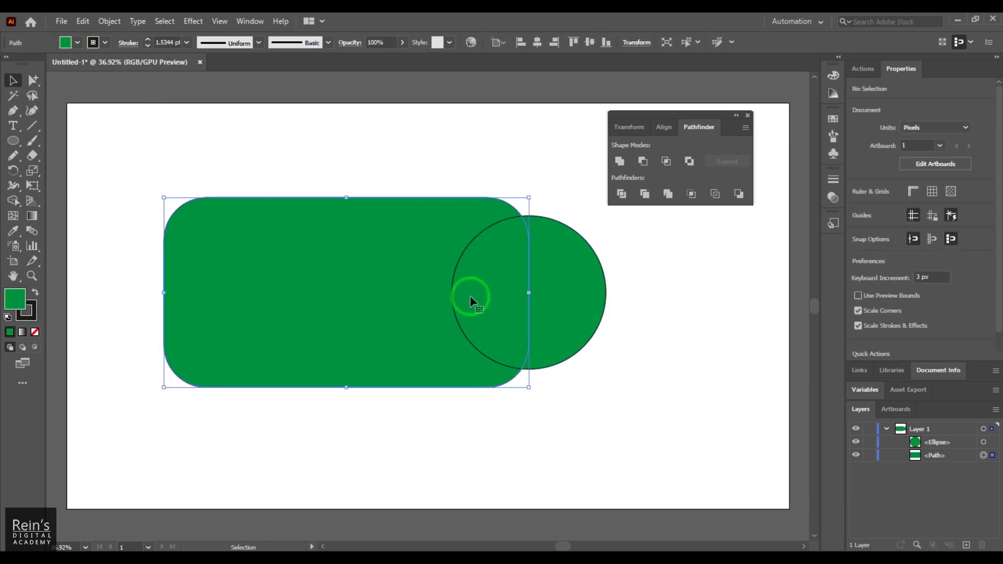
pyautogui.click(555, 291)
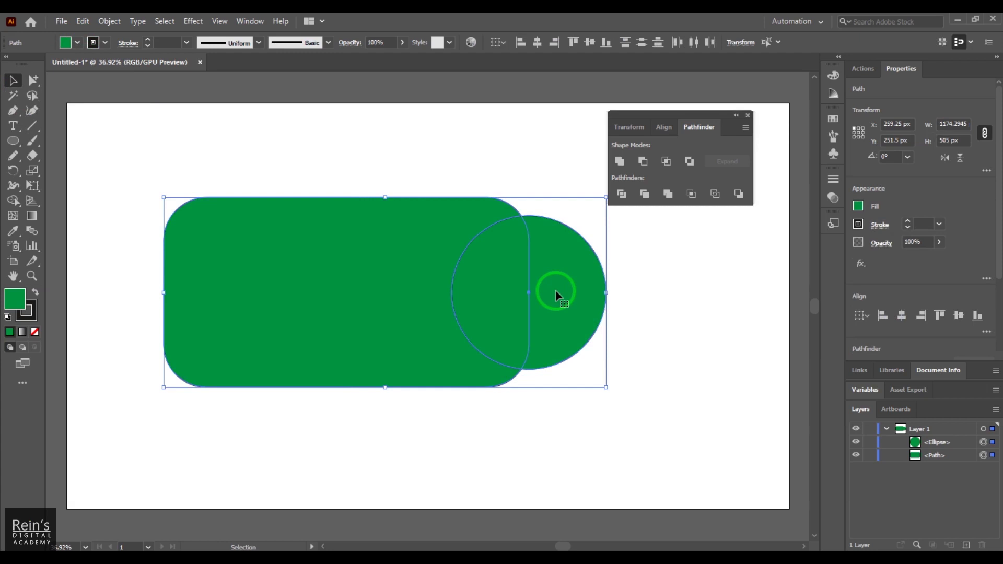
pyautogui.click(645, 195)
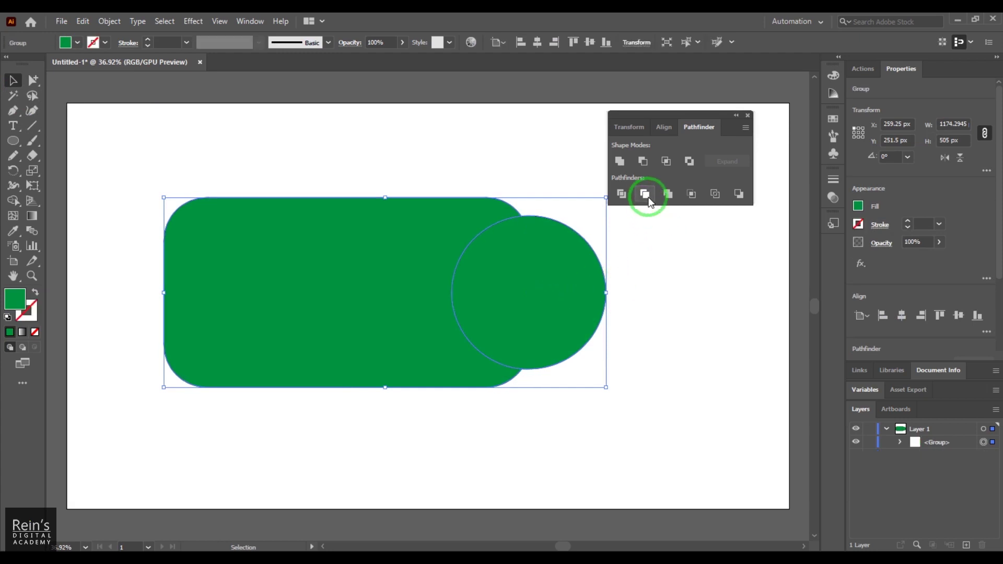
pyautogui.click(672, 259)
# Move the trimmed circle away from the rectangle with the Group Selection tool and return it to its original place.
pyautogui.click(32, 80)
pyautogui.click(563, 309)
pyautogui.moveTo(562, 312); pyautogui.dragTo(636, 332)
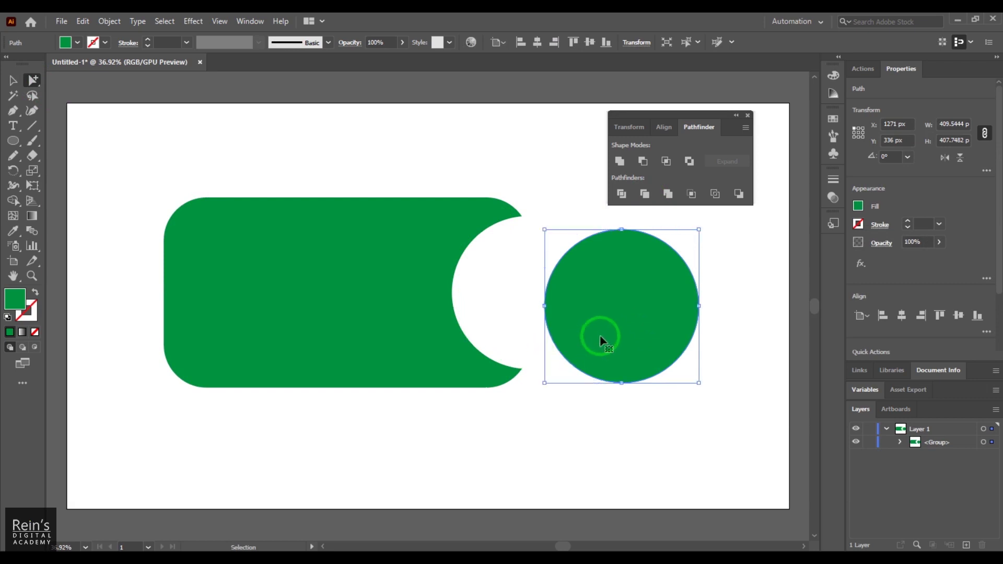
pyautogui.moveTo(599, 335); pyautogui.dragTo(547, 299)
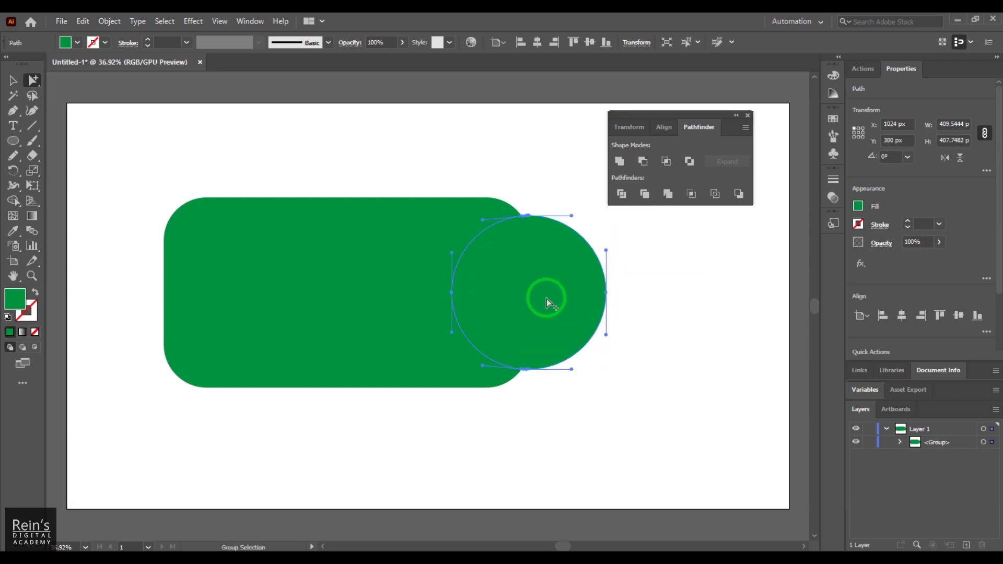
# Undo the Trim operation on the two dark green shapes and deselect them.
pyautogui.click(540, 265)
pyautogui.hotkey('ctrl', 'shift', 'g')
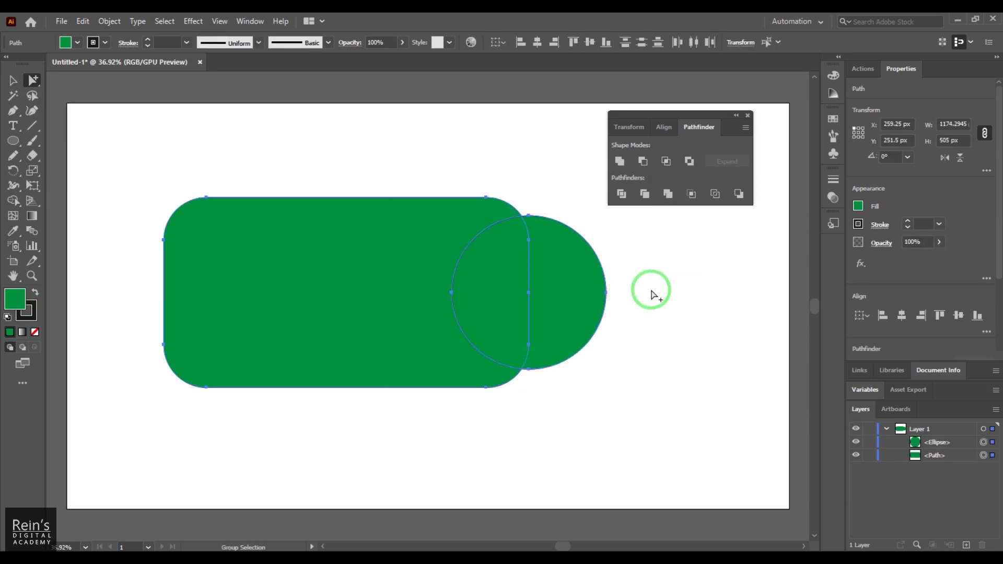
pyautogui.click(651, 289)
# Select the same-colored rectangle and circle, combine them with Pathfinder Merge, and undo the merge.
pyautogui.moveTo(569, 285)
pyautogui.mouseDown()
pyautogui.moveTo(712, 352)
pyautogui.moveTo(555, 284)
pyautogui.mouseUp()
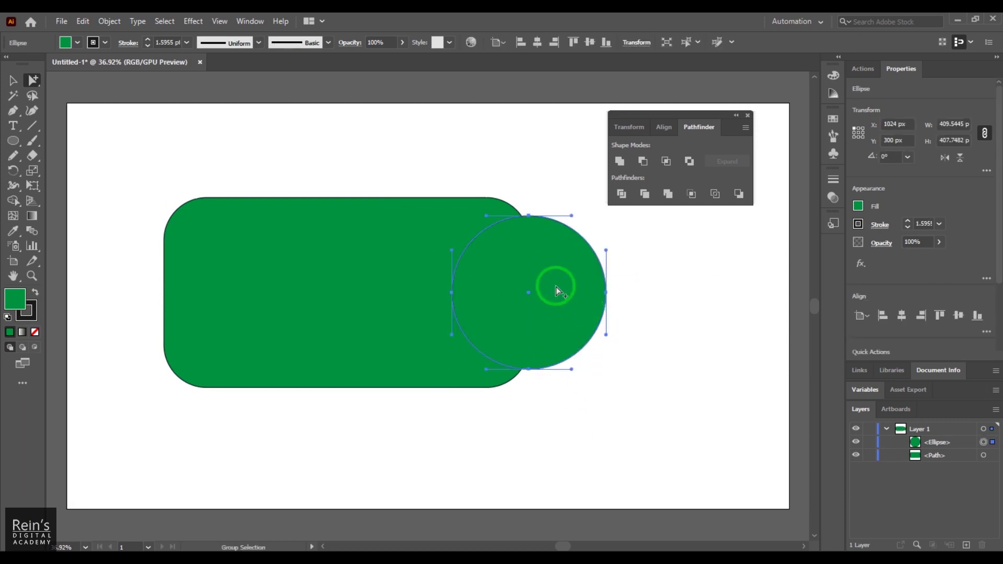
pyautogui.hotkey('ctrl', 'shift', 'a')
pyautogui.click(405, 293)
pyautogui.keyDown('shift'); pyautogui.click(587, 287); pyautogui.keyUp('shift')
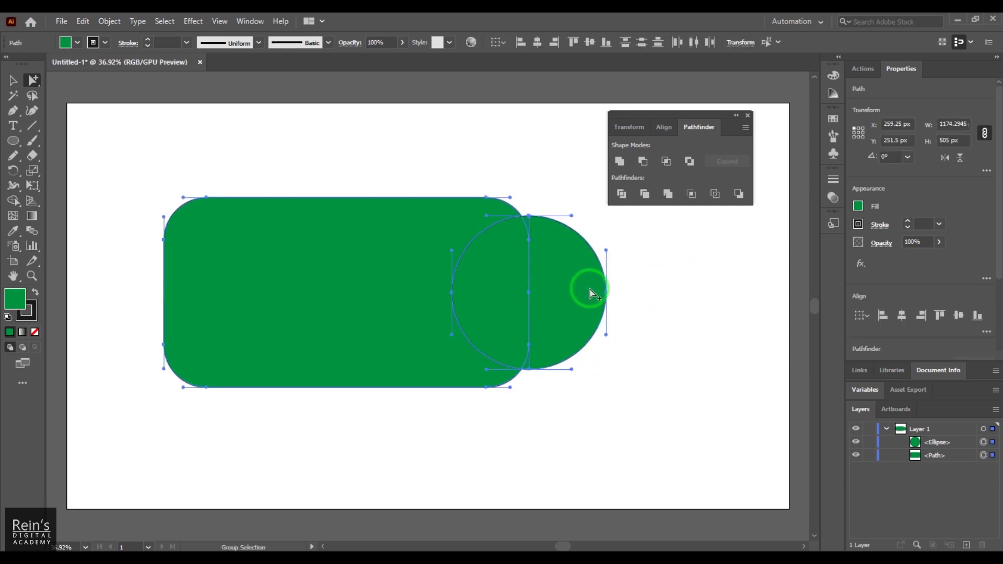
pyautogui.click(668, 194)
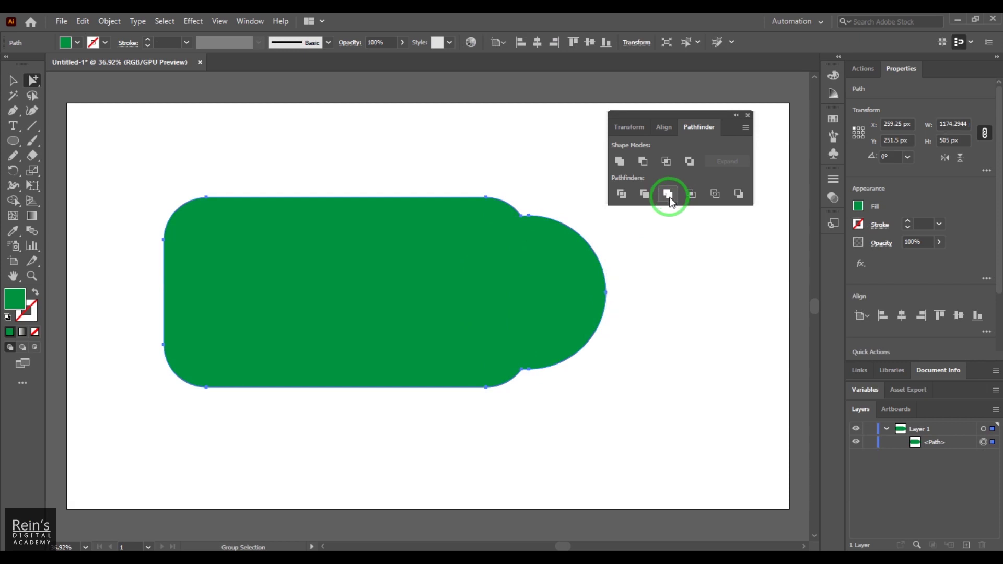
pyautogui.hotkey('ctrl', 'shift', 'a')
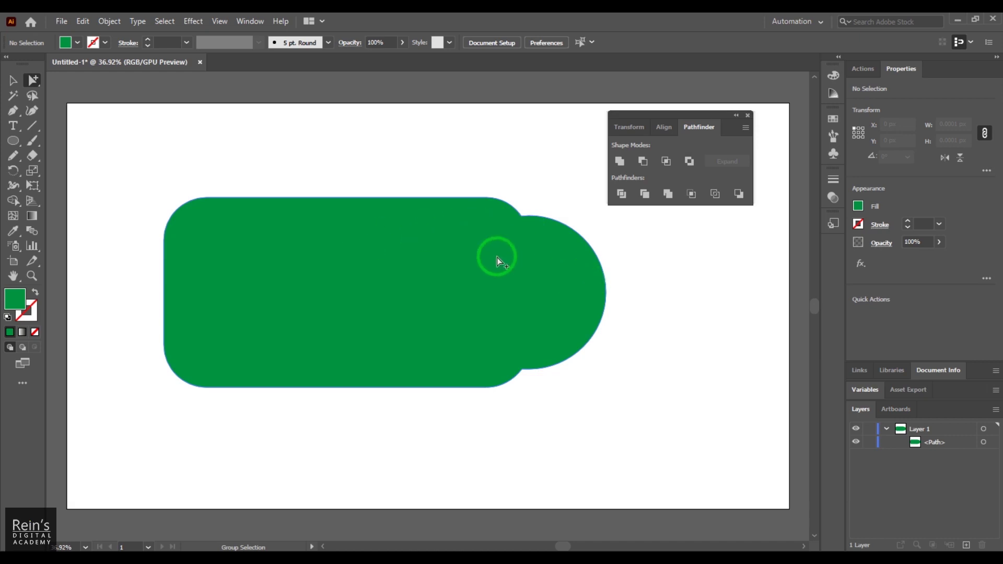
pyautogui.hotkey('ctrl', 'z')
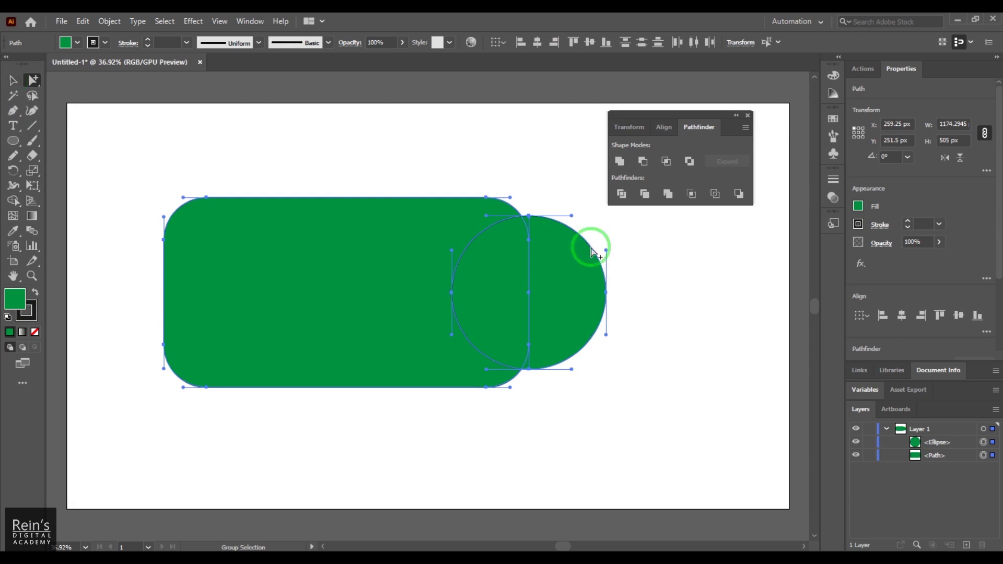
# Try Pathfinder Crop on the selected rectangle and circle and undo it.
pyautogui.click(692, 200)
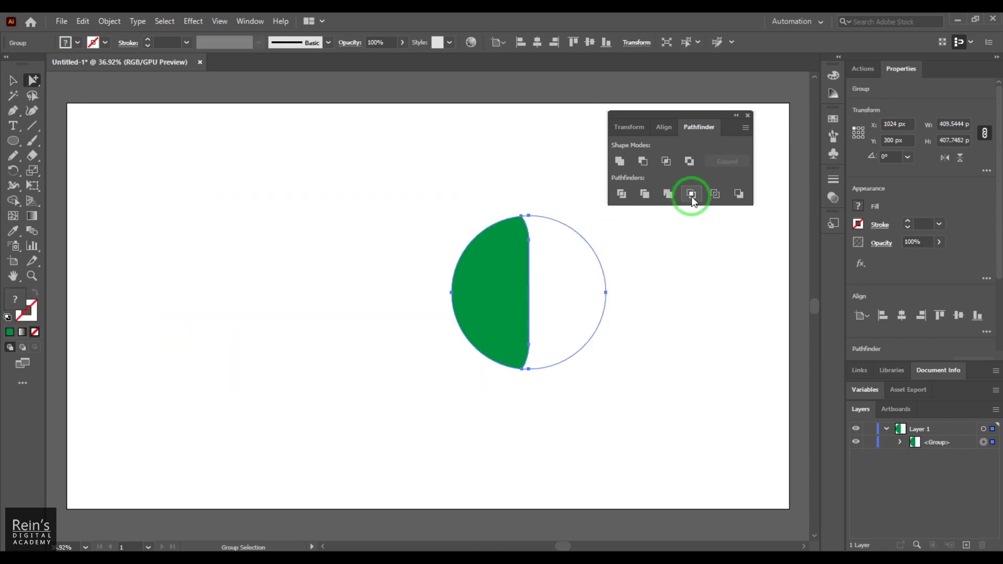
pyautogui.hotkey('ctrl', 'z')
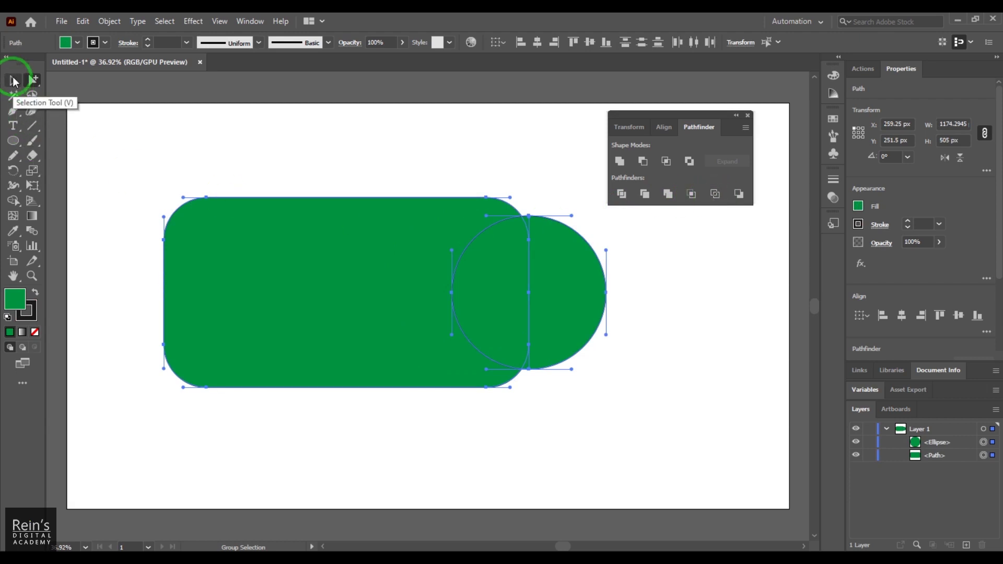
# Convert the selected rectangle and circle into unfilled line segments with Pathfinder Outline.
pyautogui.click(716, 195)
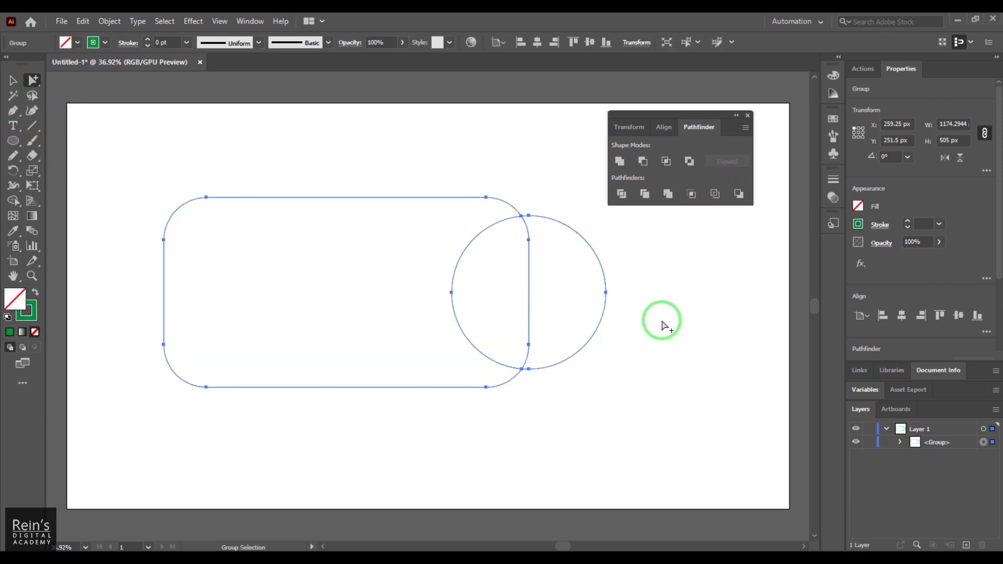
pyautogui.click(640, 326)
# Set the stroke weight of the outlined rectangle and circle group to 11 pt.
pyautogui.click(11, 84)
pyautogui.moveTo(399, 215); pyautogui.dragTo(654, 324)
pyautogui.click(159, 43)
pyautogui.write('1')
pyautogui.press('Return')
pyautogui.write('4')
pyautogui.press('Return')
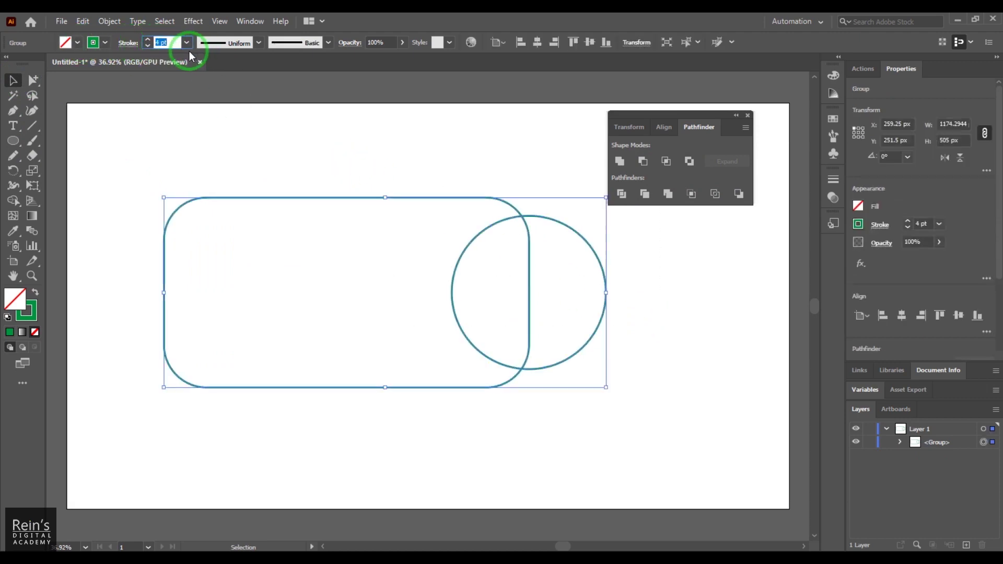
pyautogui.press('Up')
pyautogui.press('Up')
pyautogui.press('Up')
pyautogui.press('Up')
pyautogui.press('Up')
pyautogui.press('Up')
pyautogui.press('Up')
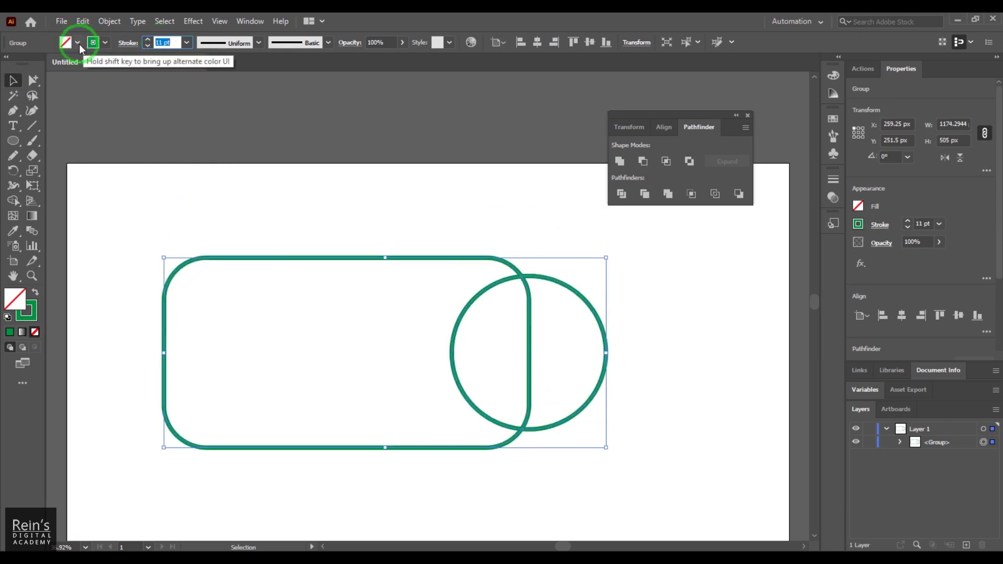
pyautogui.click(721, 337)
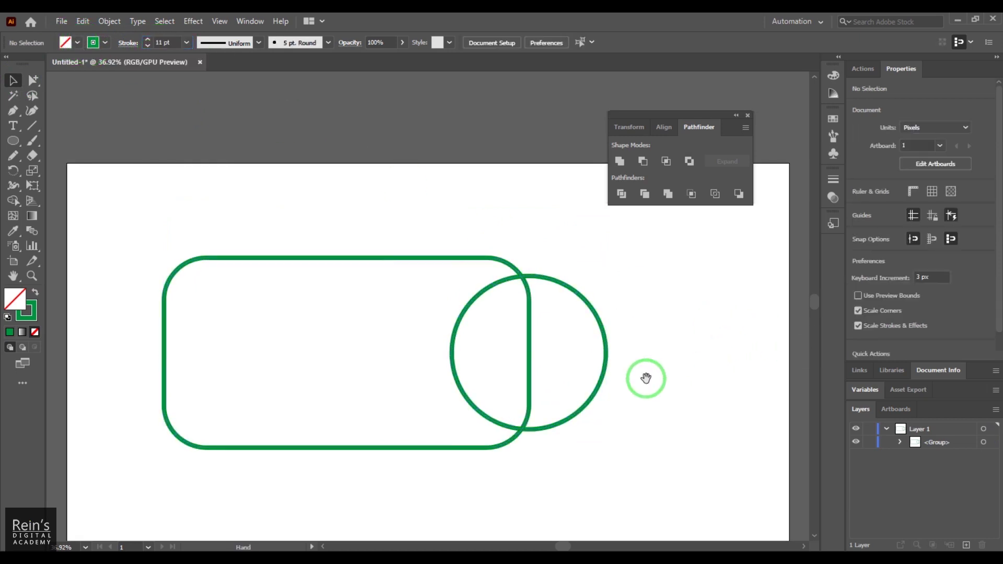
# Try Pathfinder Minus Back on the overlapping green rectangle and circle and undo it.
pyautogui.moveTo(647, 376); pyautogui.dragTo(593, 298)
pyautogui.click(592, 297)
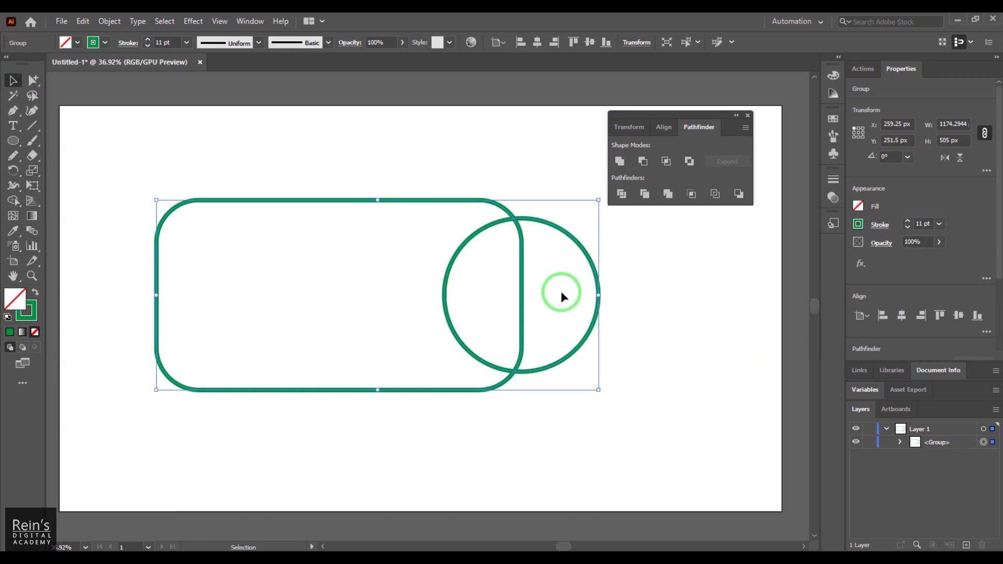
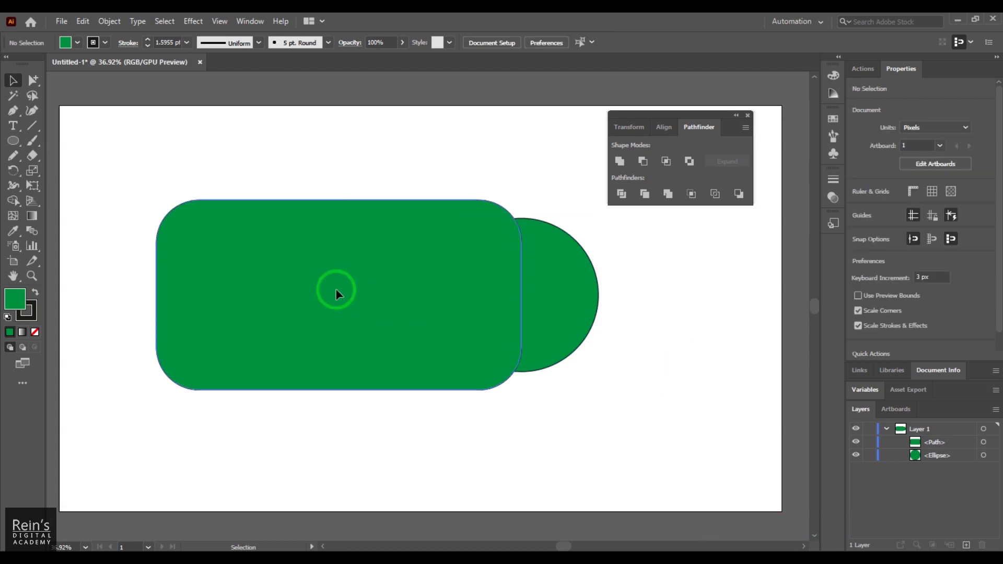
pyautogui.click(739, 193)
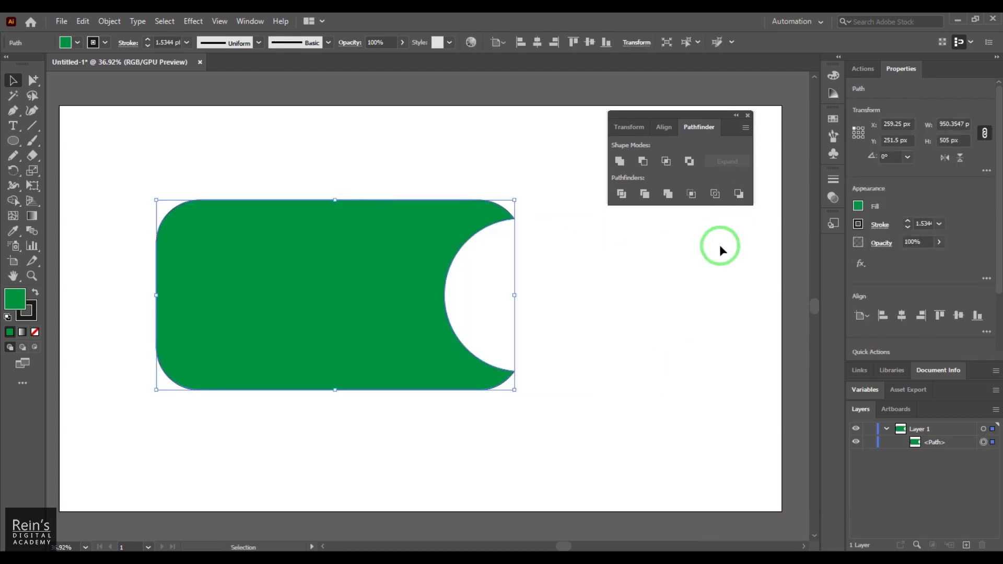
pyautogui.hotkey('ctrl', 'z')
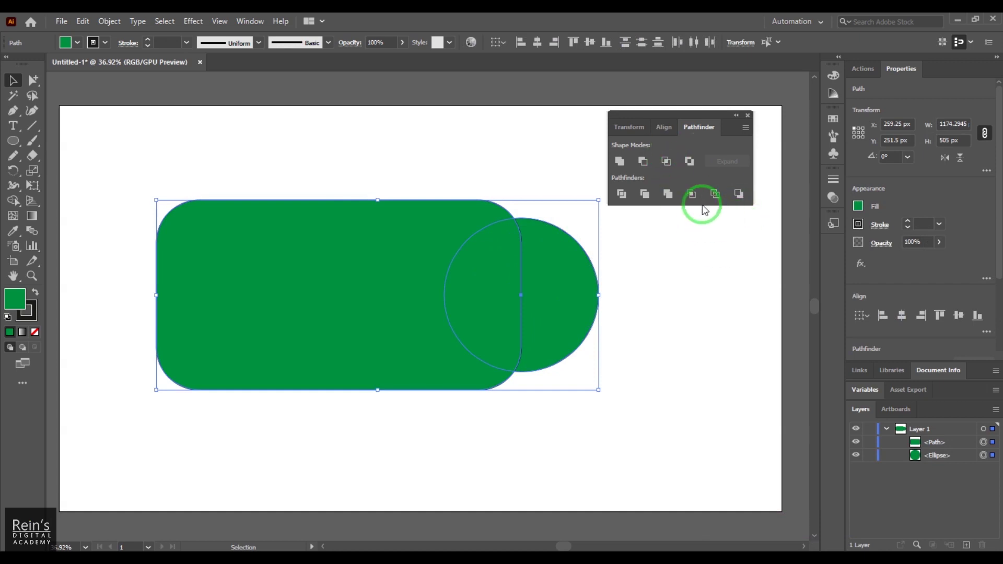
# Reselect the rectangle and circle, try Pathfinder Minus Front on them and undo it.
pyautogui.click(697, 284)
pyautogui.click(361, 305)
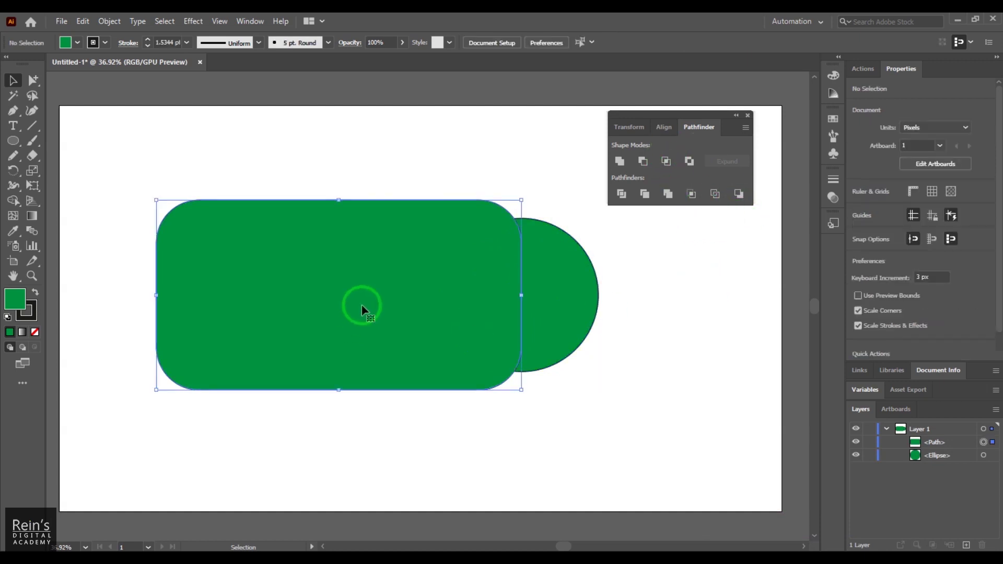
pyautogui.keyDown('shift'); pyautogui.click(568, 285); pyautogui.keyUp('shift')
pyautogui.click(643, 181)
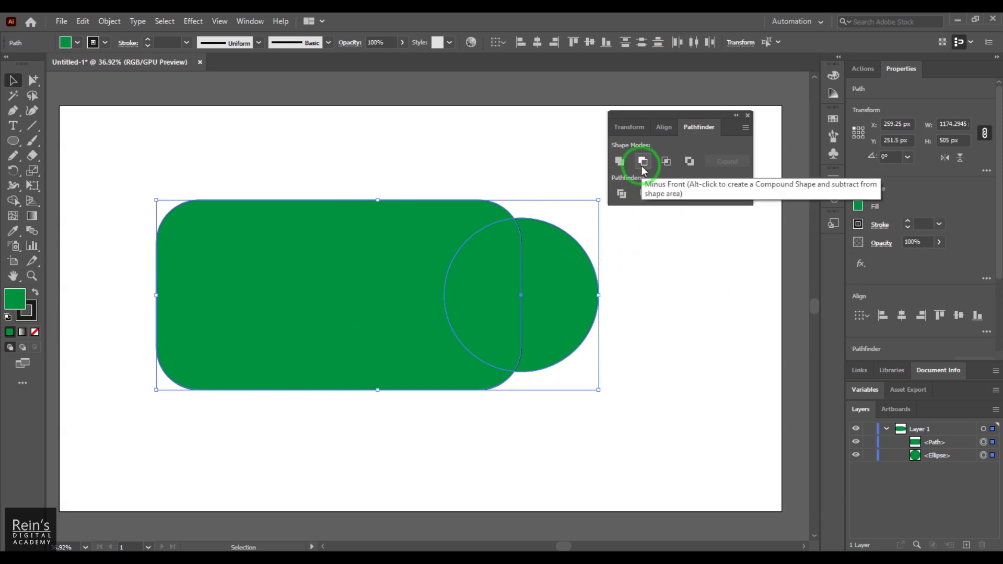
pyautogui.click(643, 162)
pyautogui.hotkey('ctrl', 'z')
# Bring the circle in front of the rounded rectangle in the stacking order.
pyautogui.click(559, 284)
pyautogui.rightClick(559, 283)
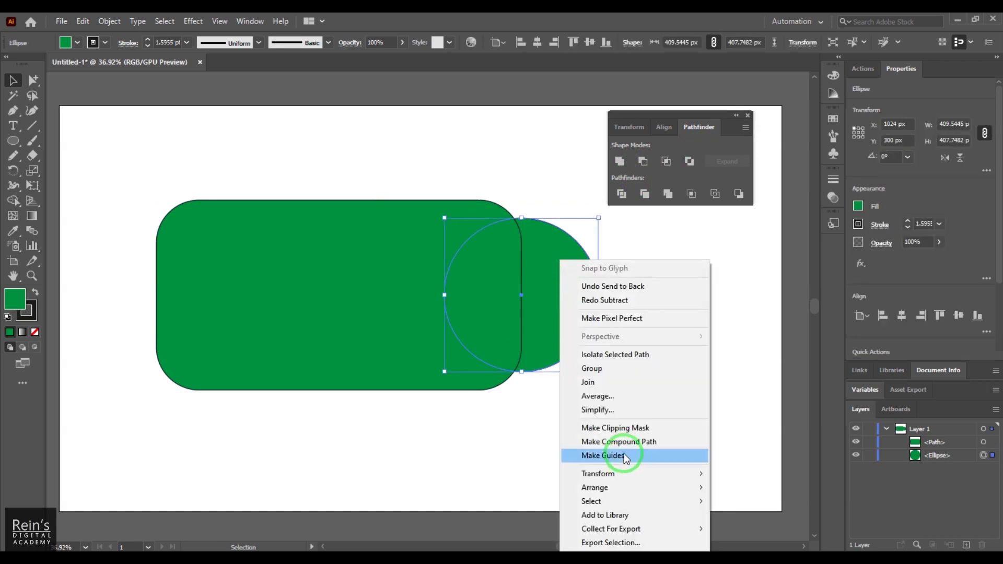
pyautogui.moveTo(634, 487)
pyautogui.click(739, 489)
# Select the rectangle and the circle and subtract the circle from the rectangle with Pathfinder Minus Front.
pyautogui.click(397, 328)
pyautogui.keyDown('shift'); pyautogui.click(562, 297); pyautogui.keyUp('shift')
pyautogui.click(643, 163)
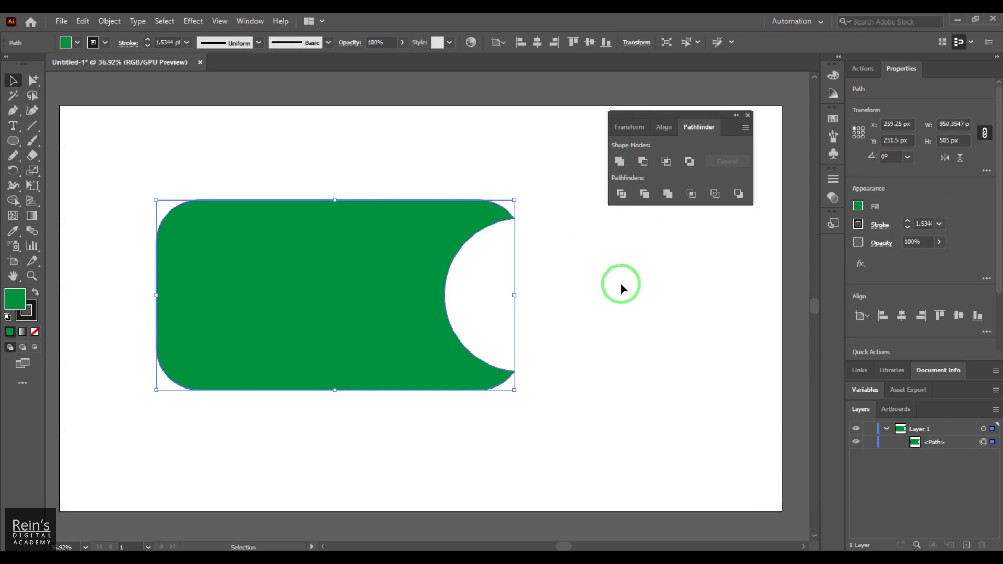
# Preview a 29 px Offset Path on the cut-out rectangle with mitered joins and cancel it.
pyautogui.moveTo(1001, 269); pyautogui.dragTo(1001, 357)
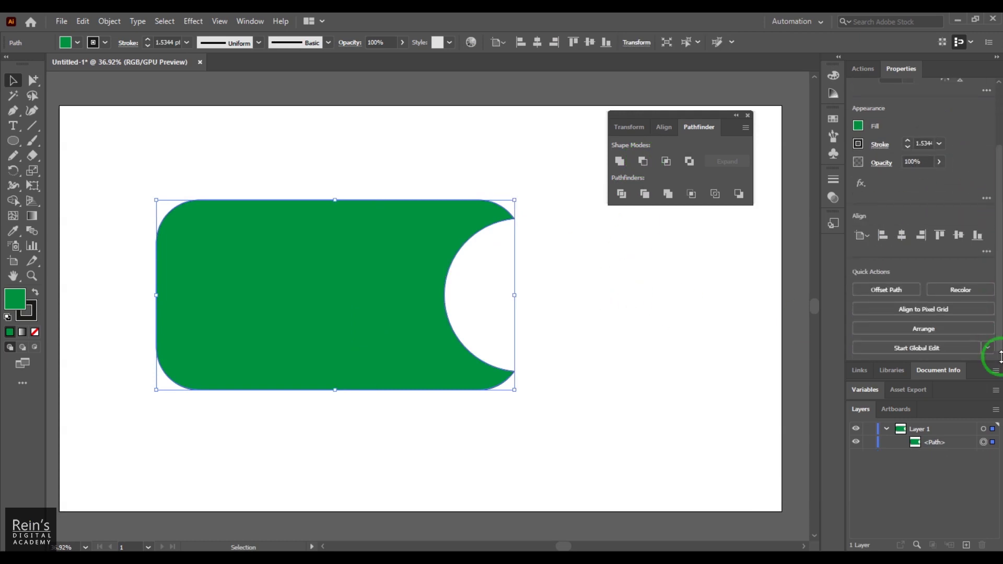
pyautogui.click(896, 290)
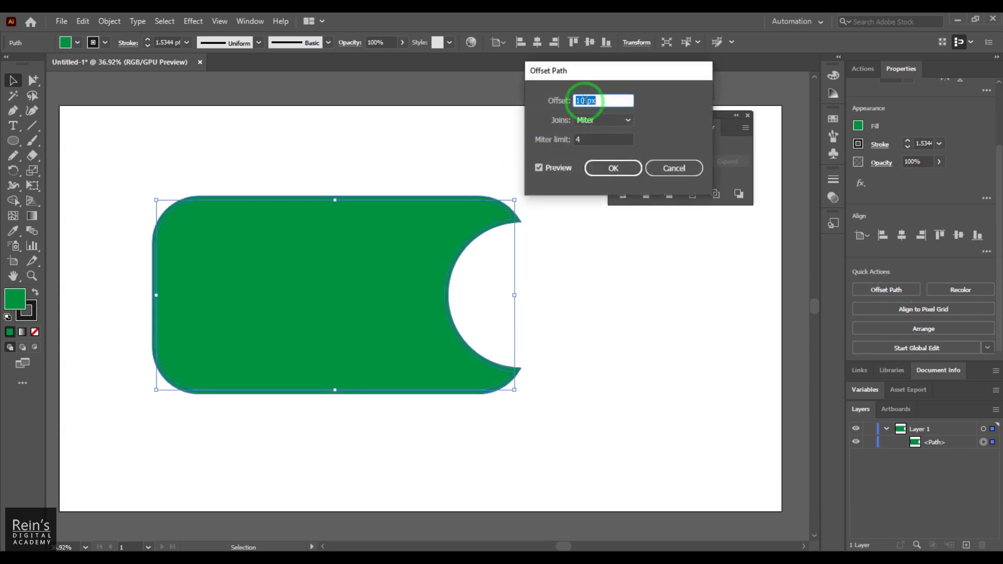
pyautogui.scroll(17, 582, 101)
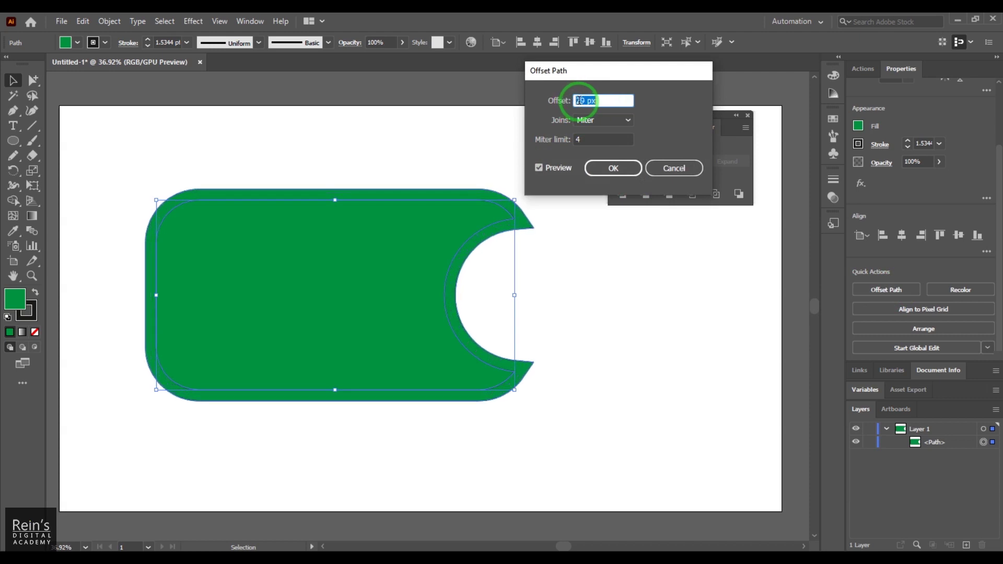
pyautogui.click(659, 168)
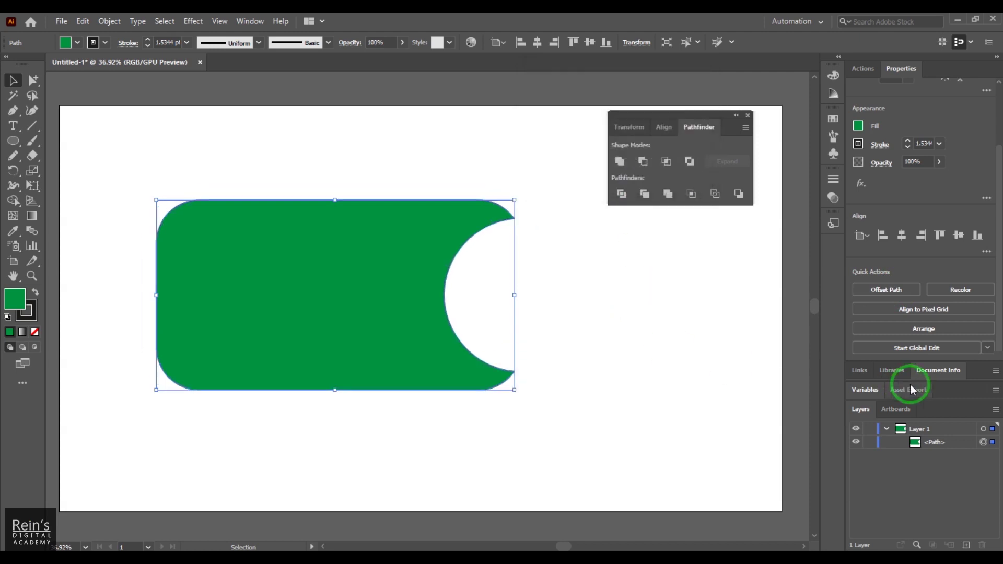
# Recolor the cut-out shape's green to magenta with hue 300° and brightness 75%.
pyautogui.click(973, 294)
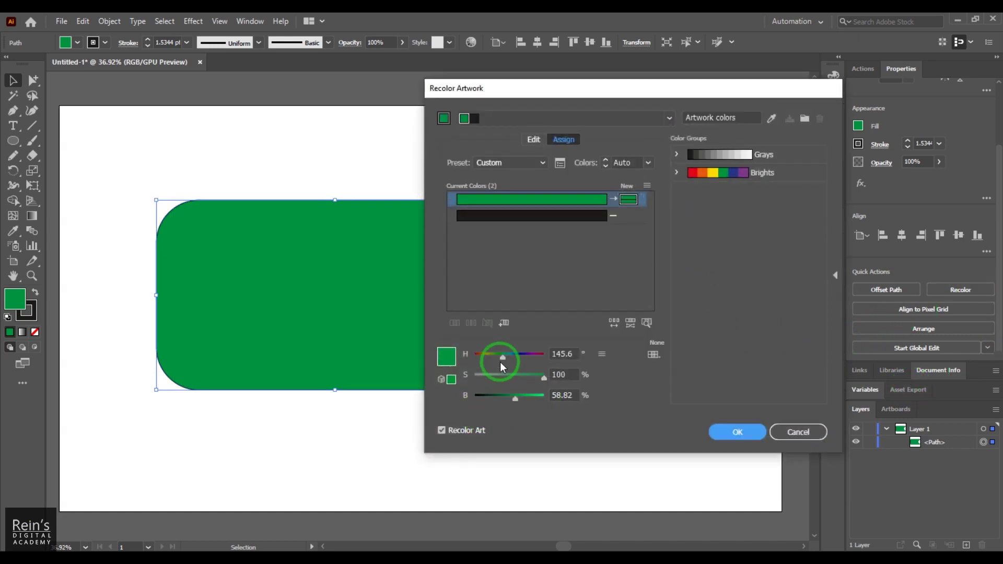
pyautogui.moveTo(500, 362); pyautogui.dragTo(533, 356)
pyautogui.moveTo(524, 393); pyautogui.dragTo(527, 400)
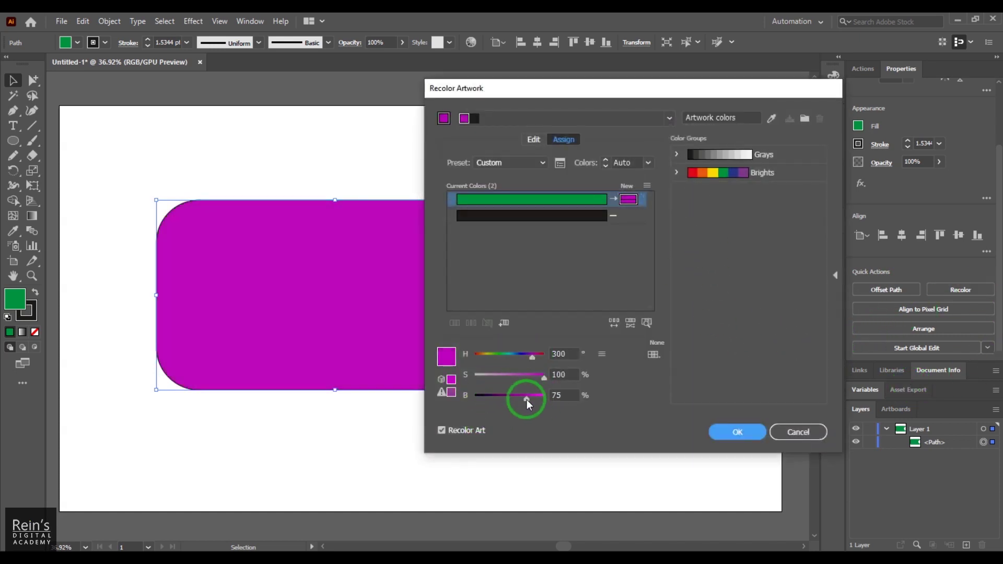
pyautogui.click(737, 432)
# Arrange the magenta cut-out shape with Send to Back and Send Backward.
pyautogui.click(923, 329)
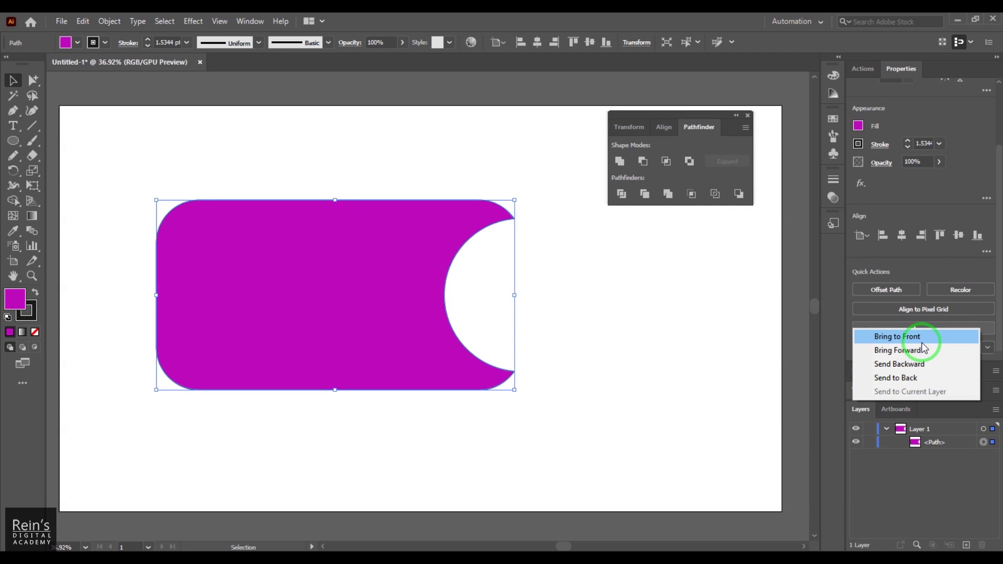
pyautogui.click(922, 377)
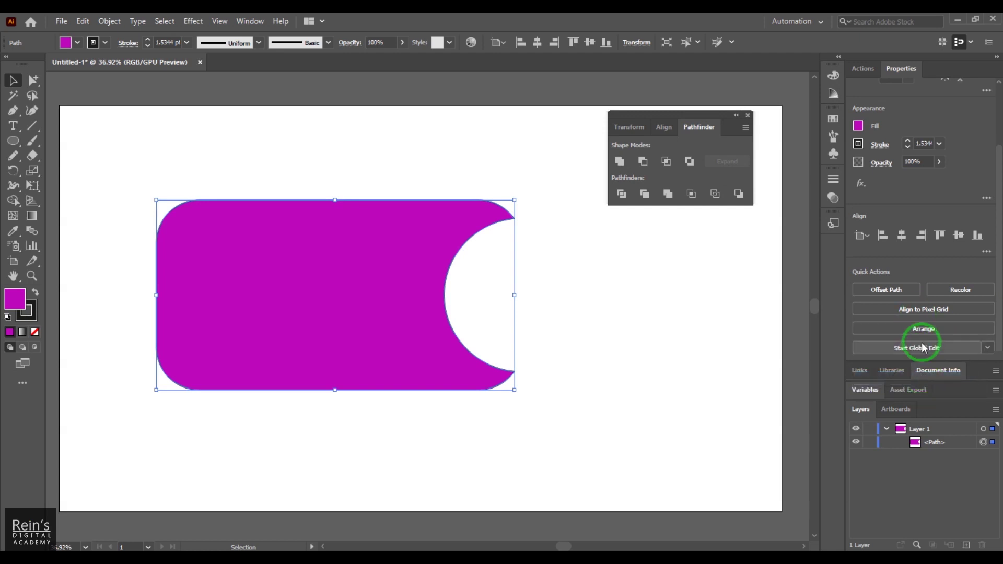
pyautogui.click(923, 329)
pyautogui.click(938, 364)
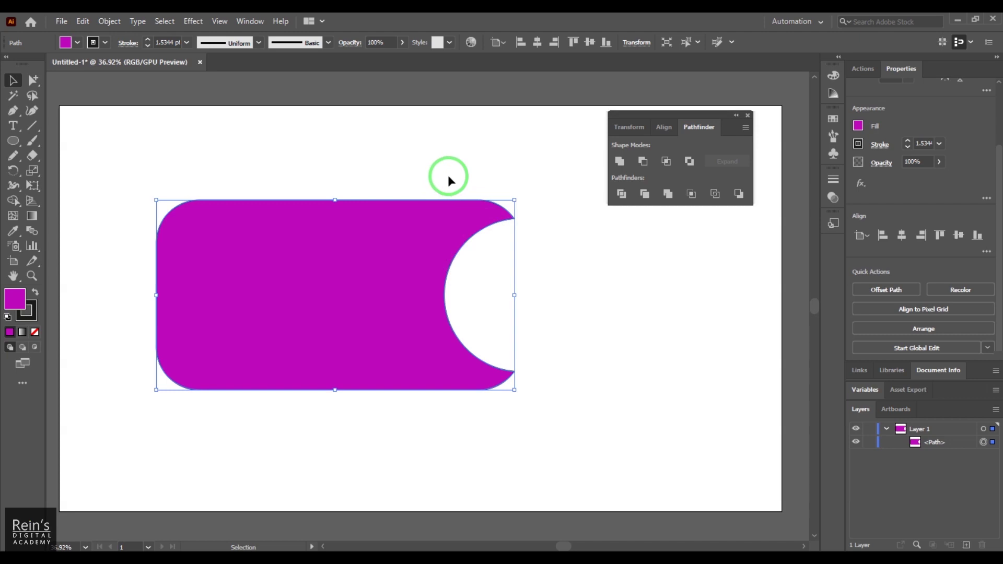
# Undo the recoloring and the Minus Front subtraction to restore the separate rectangle and circle, and clear the selection.
pyautogui.press('ctrl')
pyautogui.hotkey('ctrl', 'z')
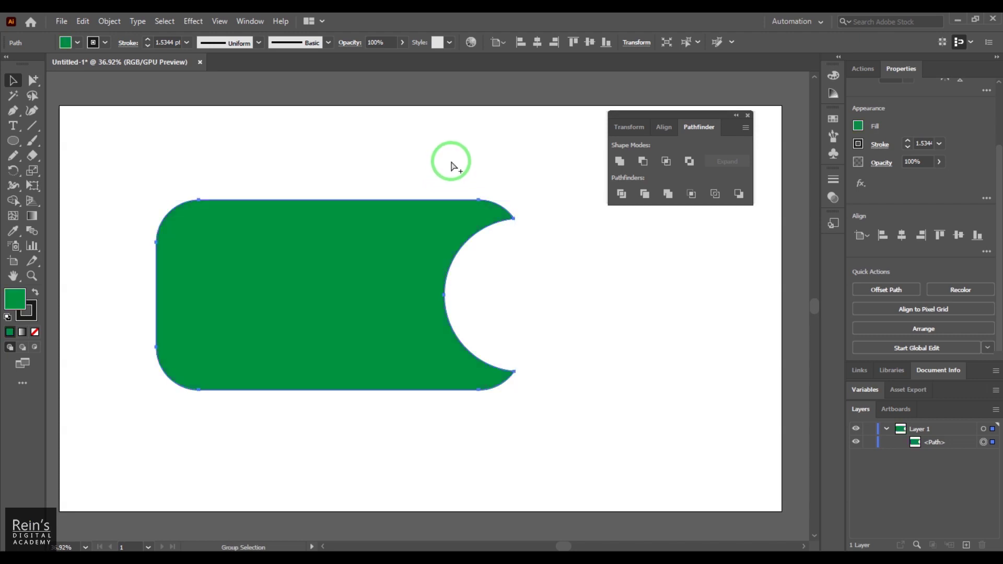
pyautogui.hotkey('ctrl', 'z')
pyautogui.click(469, 157)
# Move the circle horizontally to X 1082 px so that it still overlaps the rectangle's right end.
pyautogui.moveTo(553, 293); pyautogui.dragTo(654, 345)
pyautogui.hotkey('ctrl', 'z')
pyautogui.click(445, 155)
pyautogui.moveTo(586, 325); pyautogui.dragTo(557, 300)
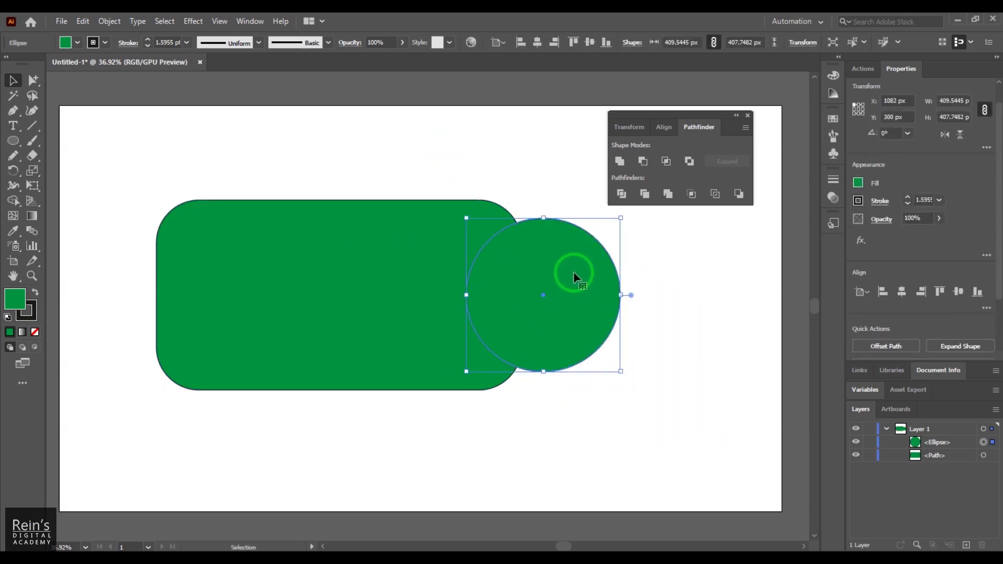
# Select the circle and the rounded rectangle and group them.
pyautogui.click(667, 197)
pyautogui.click(584, 303)
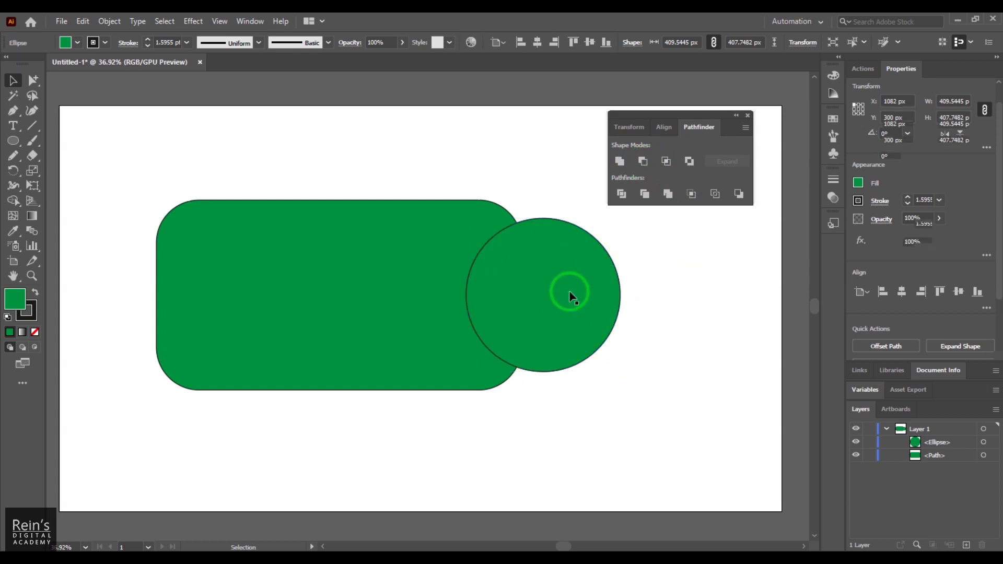
pyautogui.keyDown('shift'); pyautogui.click(312, 289); pyautogui.keyUp('shift')
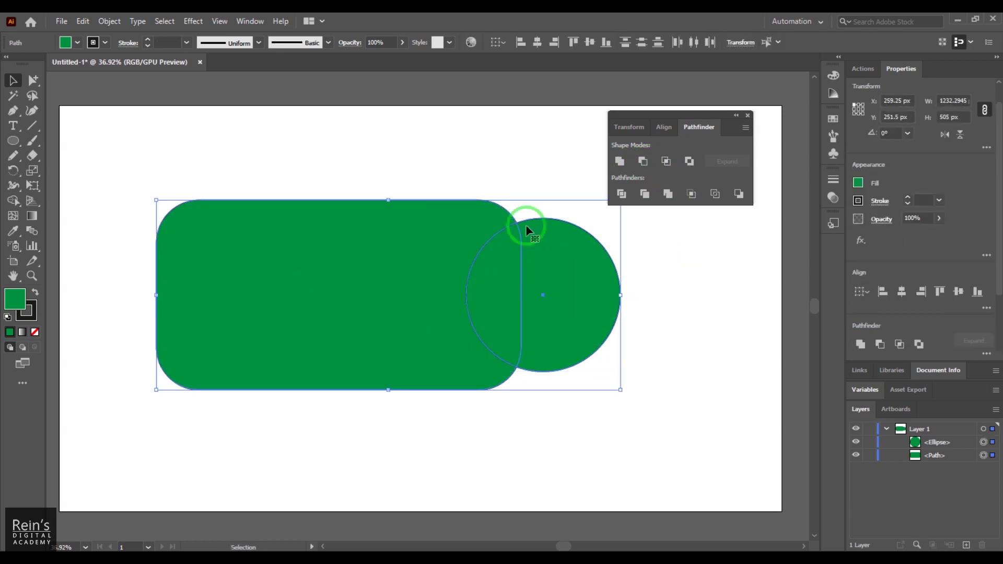
pyautogui.click(673, 336)
pyautogui.click(571, 331)
pyautogui.keyDown('shift'); pyautogui.click(301, 313); pyautogui.keyUp('shift')
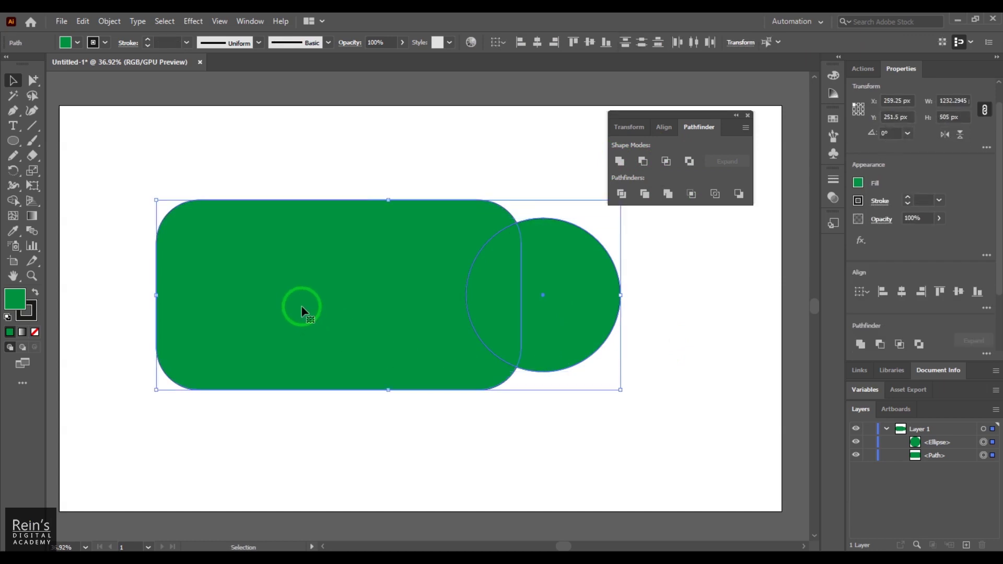
pyautogui.press('ctrl')
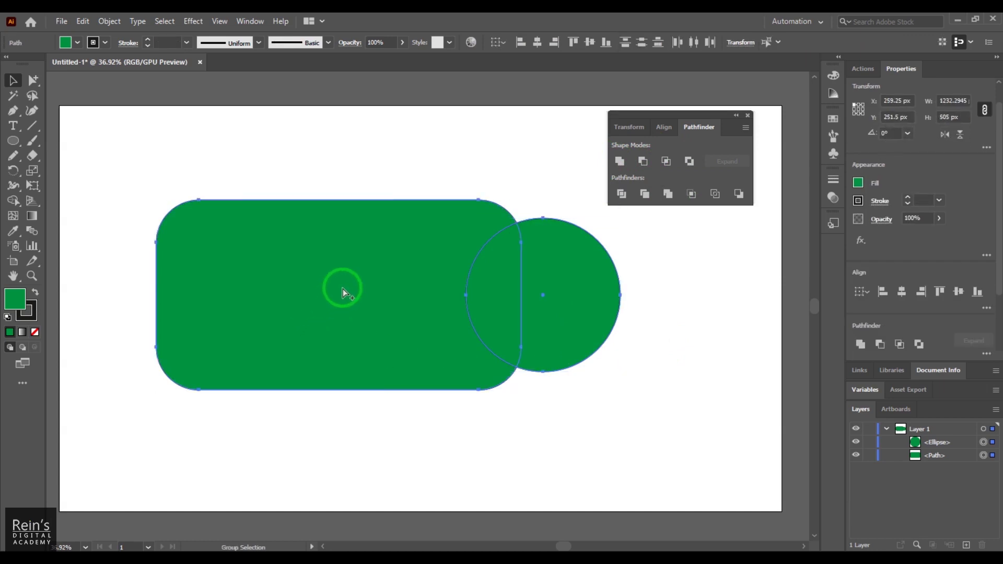
pyautogui.hotkey('ctrl', 'g')
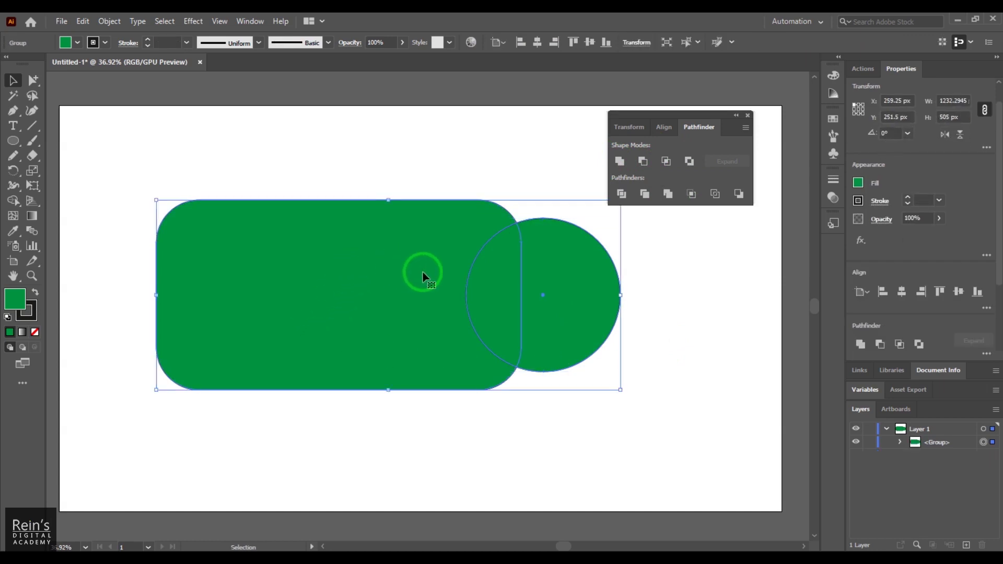
# Try moving the grouped rectangle and circle as one object and undo the move.
pyautogui.click(675, 357)
pyautogui.moveTo(334, 282)
pyautogui.mouseDown()
pyautogui.moveTo(459, 381)
pyautogui.moveTo(344, 271)
pyautogui.moveTo(381, 287)
pyautogui.moveTo(349, 278)
pyautogui.mouseUp()
pyautogui.hotkey('ctrl', 'z')
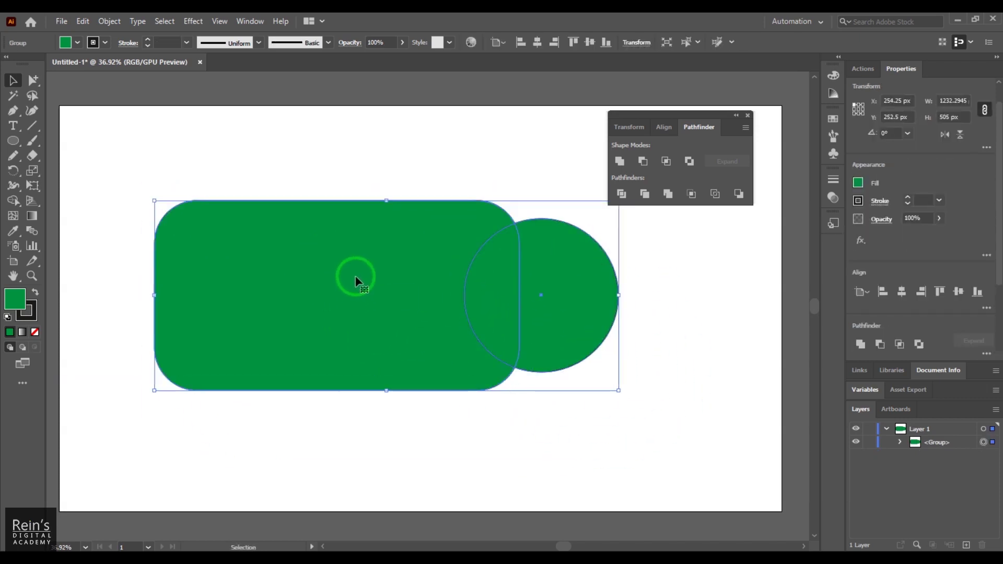
# Try the Pathfinder Intersect effect on the group and undo it.
pyautogui.click(192, 20)
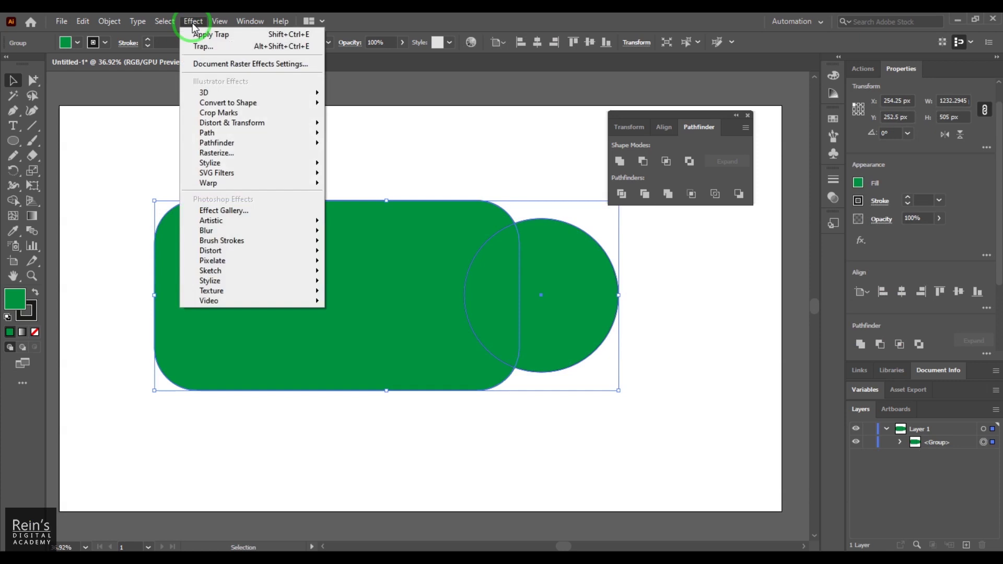
pyautogui.moveTo(255, 149)
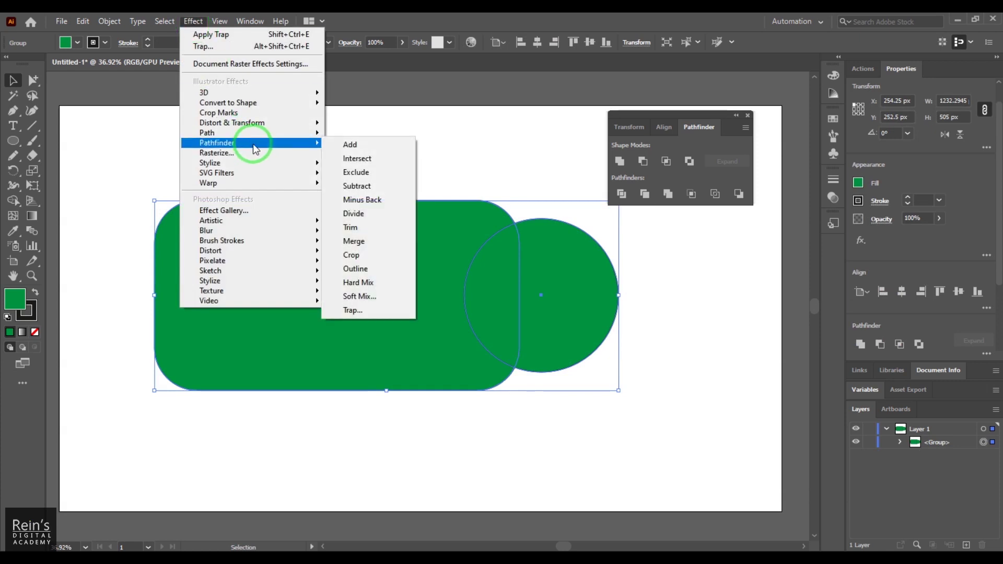
pyautogui.click(358, 159)
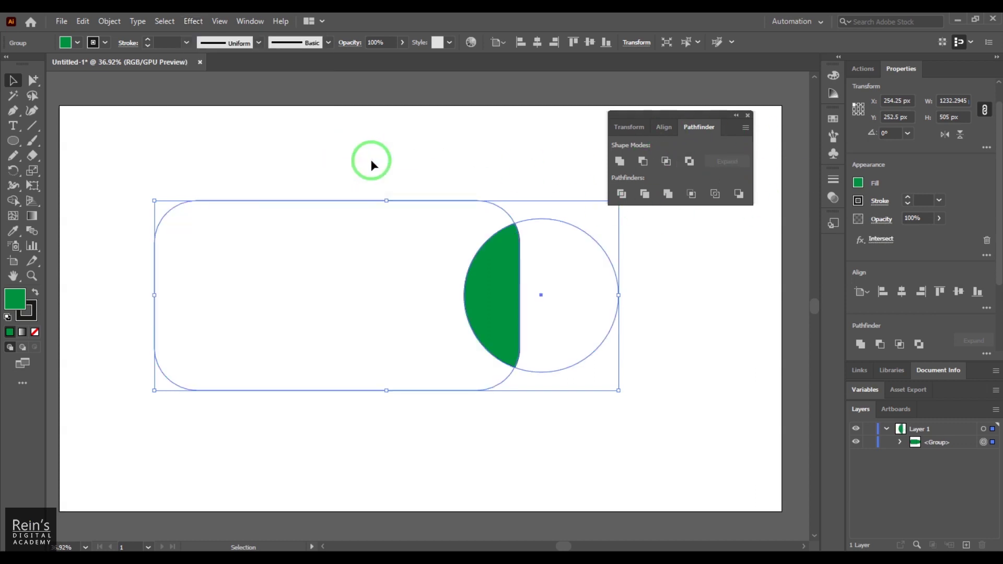
pyautogui.hotkey('ctrl', 'z')
# Try the Pathfinder Trim effect on the group and undo it together with the grouping.
pyautogui.click(193, 20)
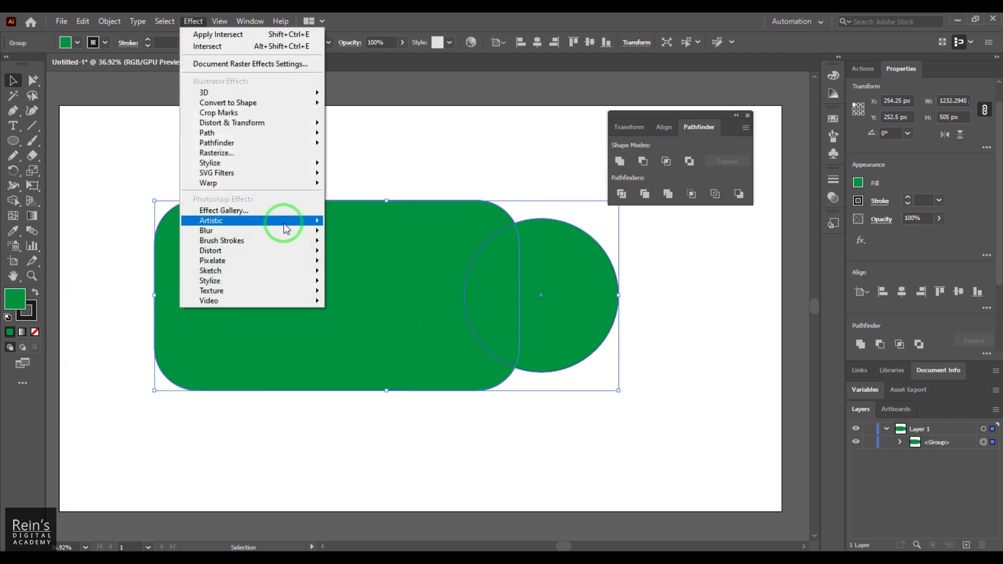
pyautogui.moveTo(307, 142)
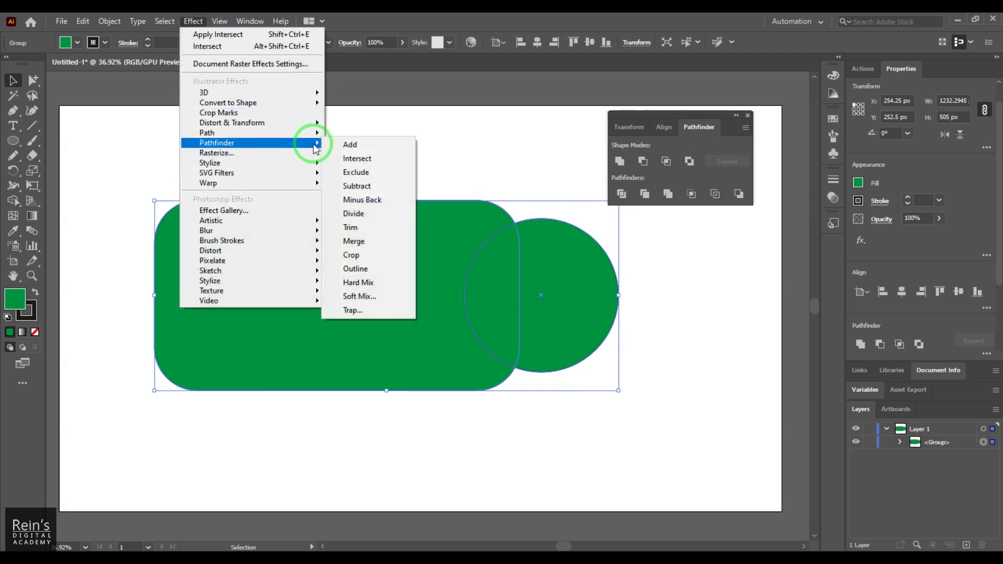
pyautogui.click(387, 234)
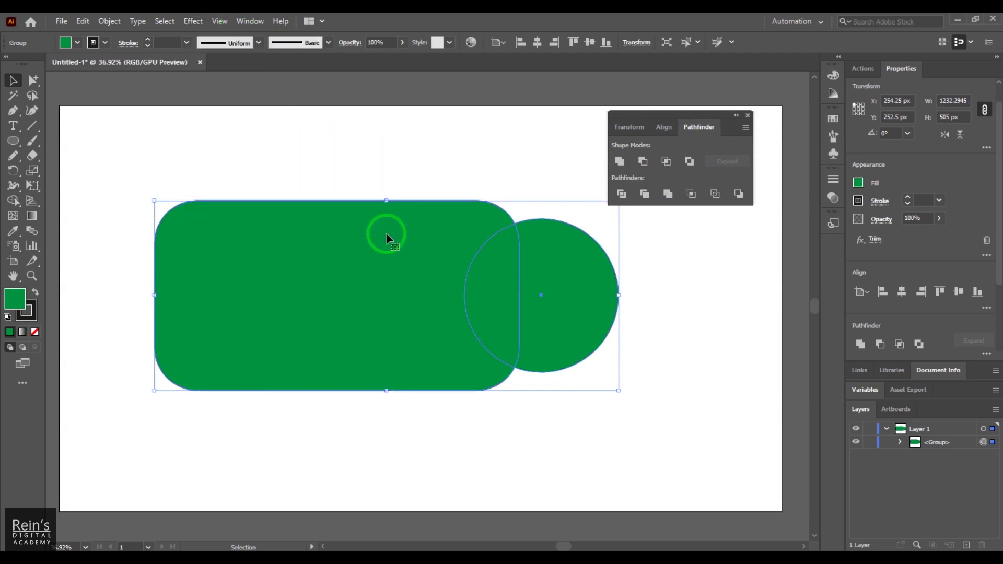
pyautogui.hotkey('ctrl', 'shift', 'g')
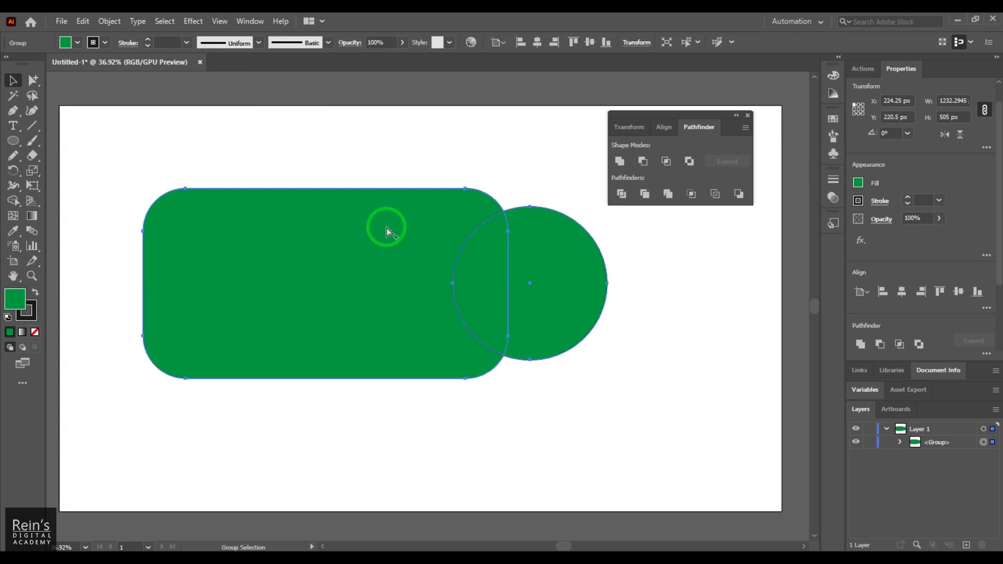
# Shift the circle slightly to X 1087 px and fill it with yellow.
pyautogui.click(553, 286)
pyautogui.moveTo(559, 300); pyautogui.dragTo(549, 282)
pyautogui.click(72, 45)
pyautogui.click(52, 63)
pyautogui.click(353, 181)
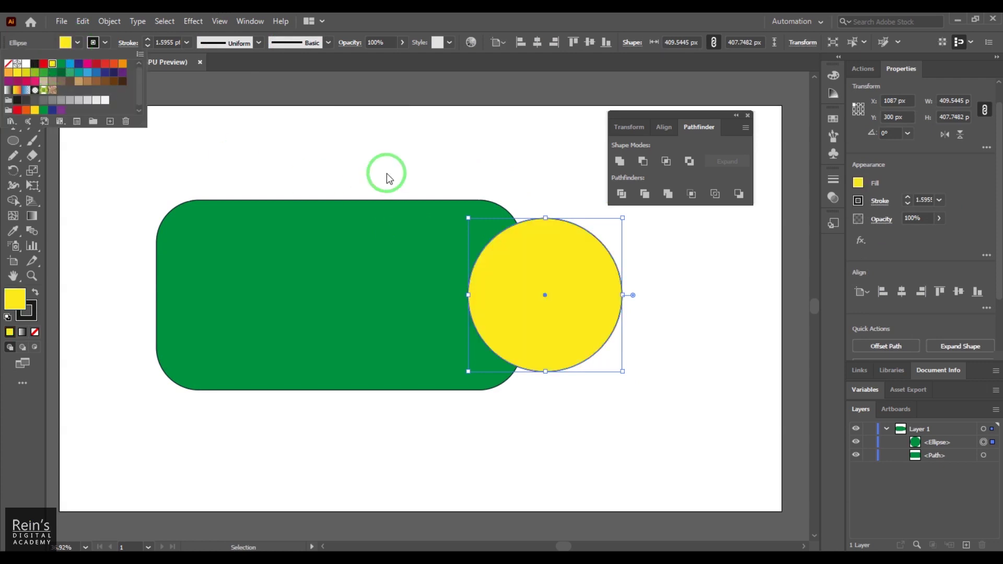
# Select the green rounded rectangle together with the yellow circle.
pyautogui.keyDown('shift'); pyautogui.click(307, 238); pyautogui.keyUp('shift')
pyautogui.keyDown('shift'); pyautogui.click(600, 301); pyautogui.keyUp('shift')
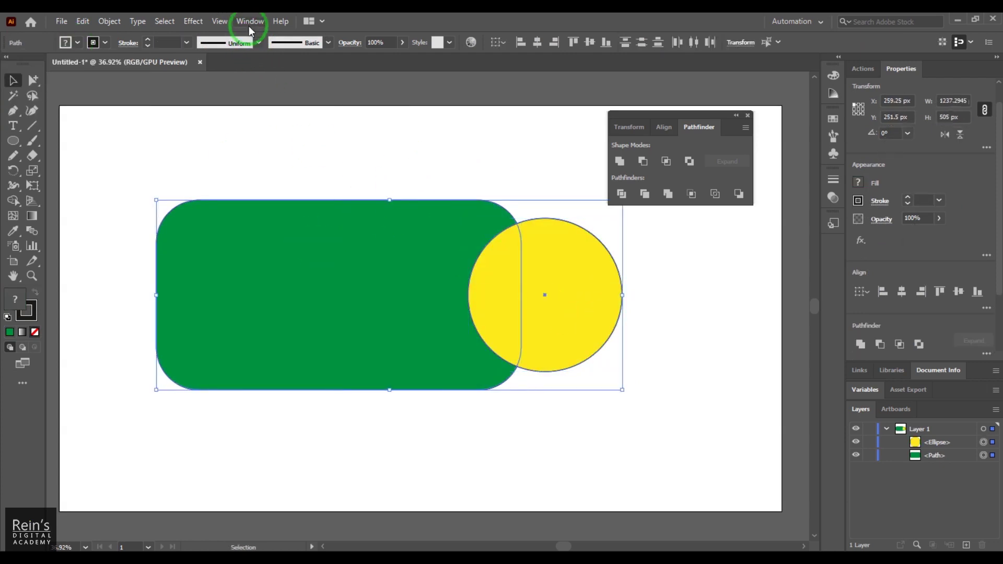
pyautogui.click(249, 22)
pyautogui.moveTo(208, 21)
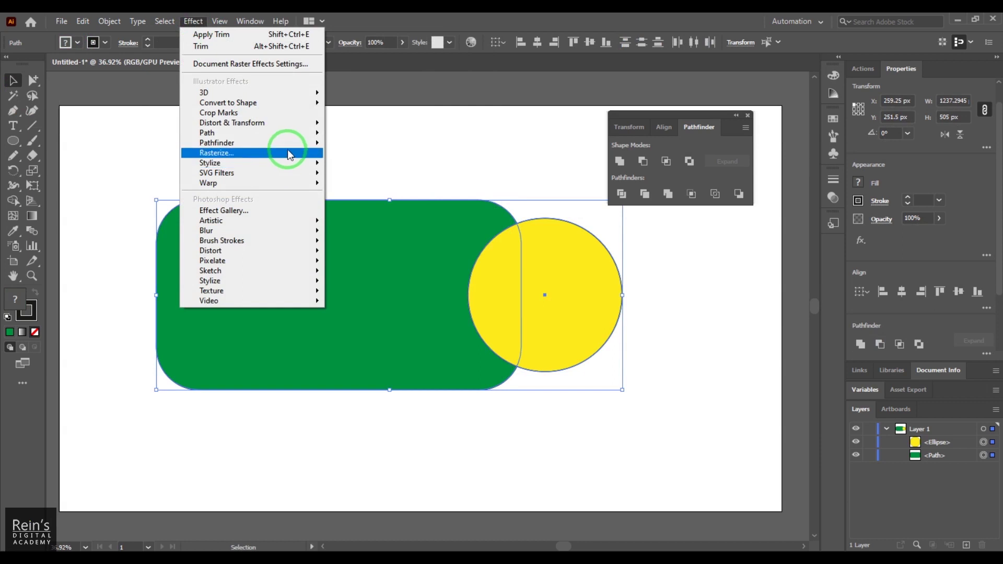
pyautogui.moveTo(284, 143)
pyautogui.click(385, 282)
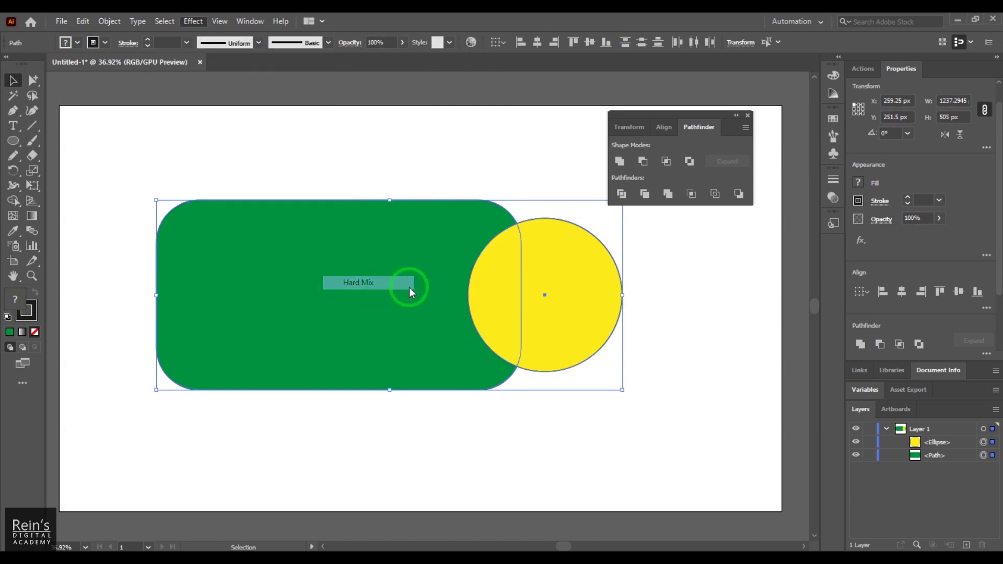
pyautogui.click(624, 306)
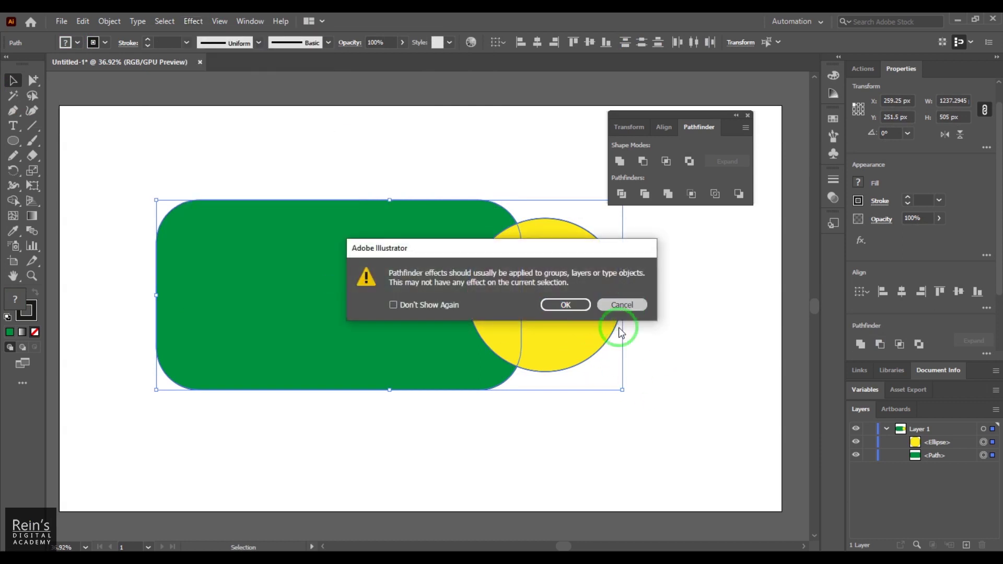
# Group the green rounded rectangle and the yellow circle and select the group.
pyautogui.click(546, 350)
pyautogui.hotkey('ctrl', 'g')
pyautogui.press('v')
pyautogui.click(649, 336)
pyautogui.click(376, 280)
# Try the Pathfinder Hard Mix effect on the group and undo it.
pyautogui.click(184, 21)
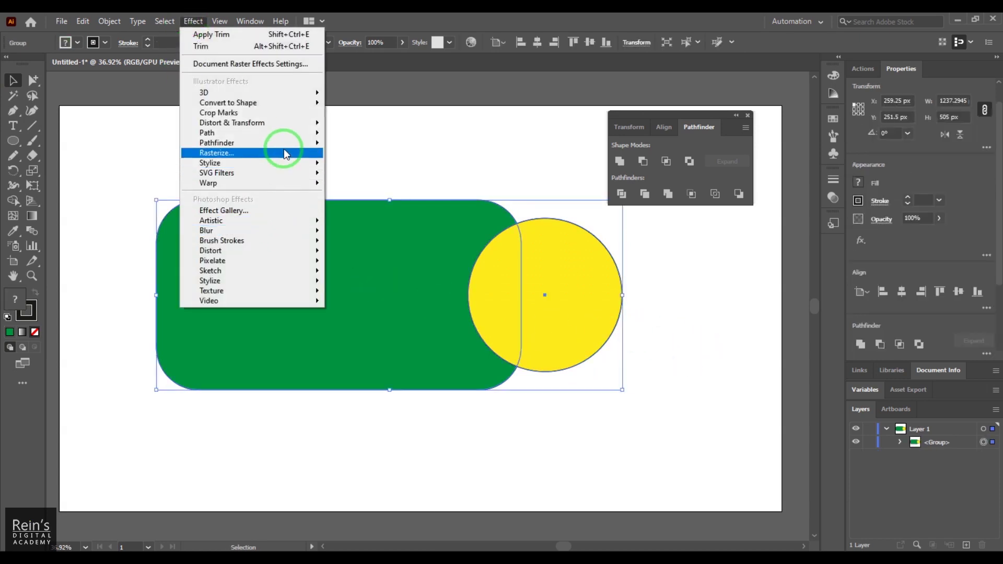
pyautogui.moveTo(292, 144)
pyautogui.click(384, 283)
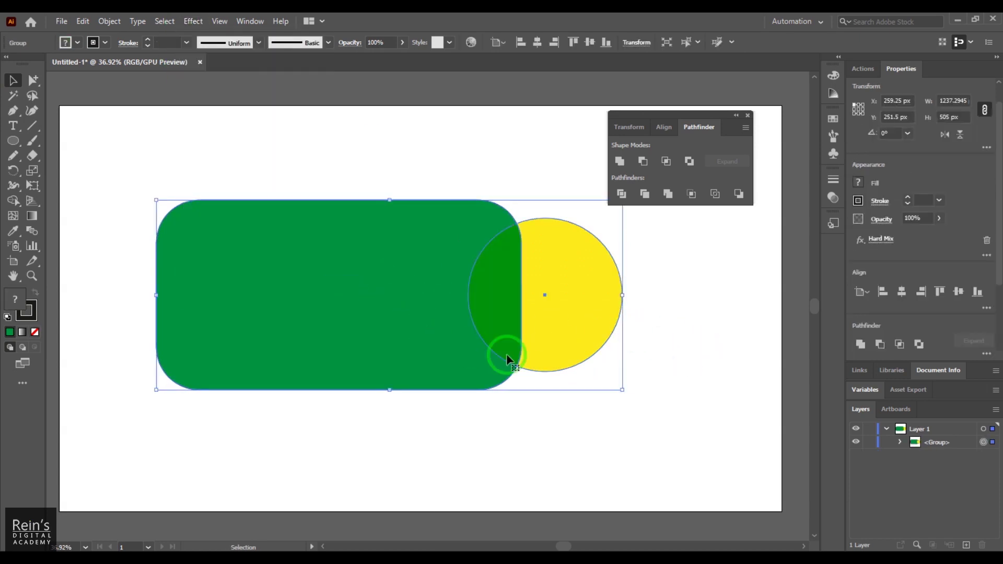
pyautogui.hotkey('ctrl', 'shift', 'a')
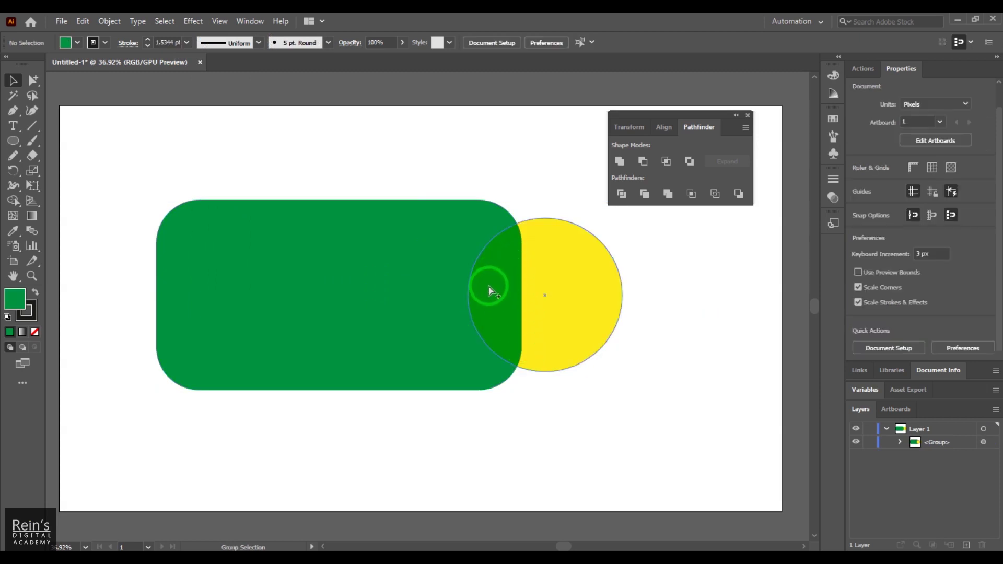
pyautogui.click(489, 287)
pyautogui.click(193, 21)
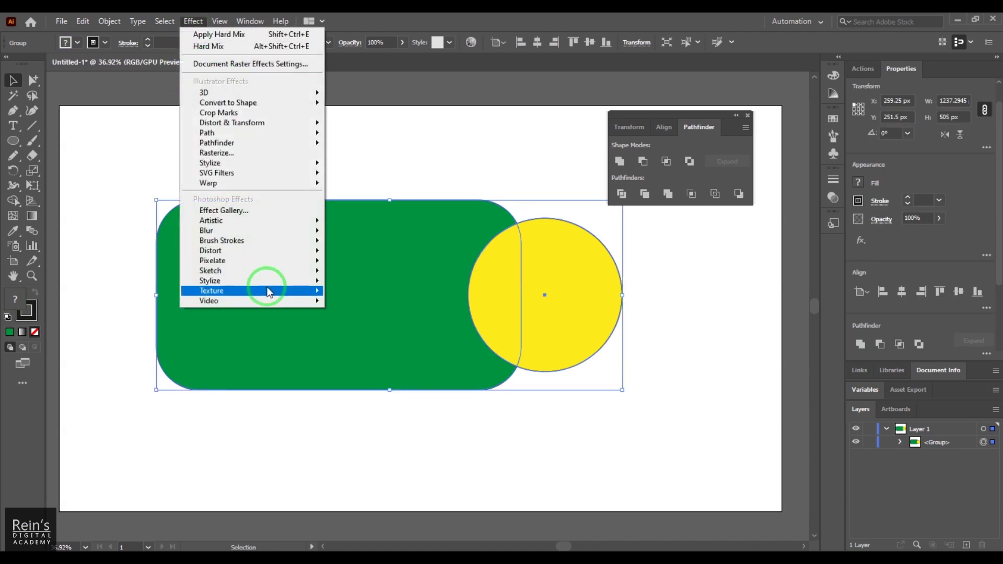
pyautogui.moveTo(273, 143)
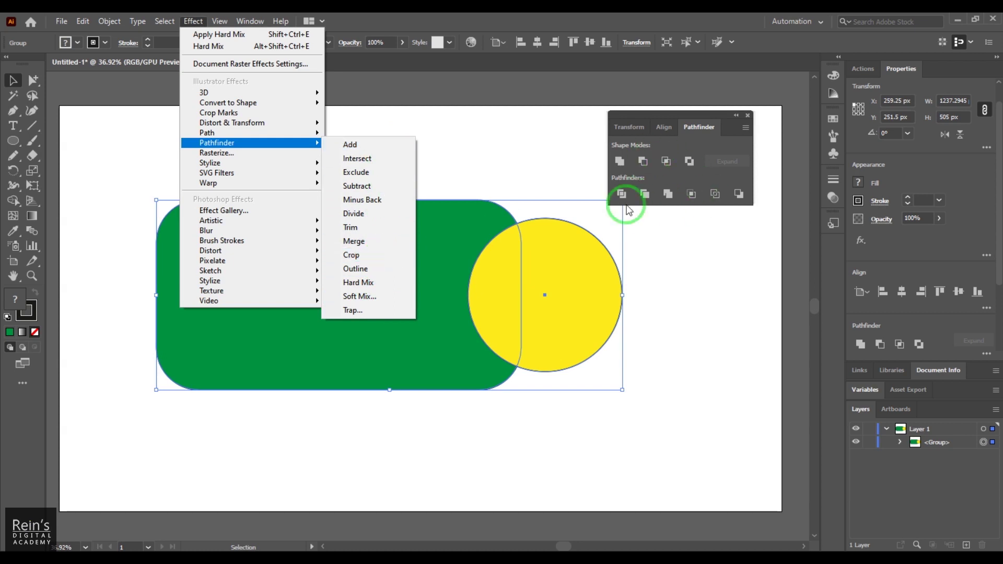
pyautogui.click(716, 324)
pyautogui.click(656, 327)
pyautogui.click(365, 268)
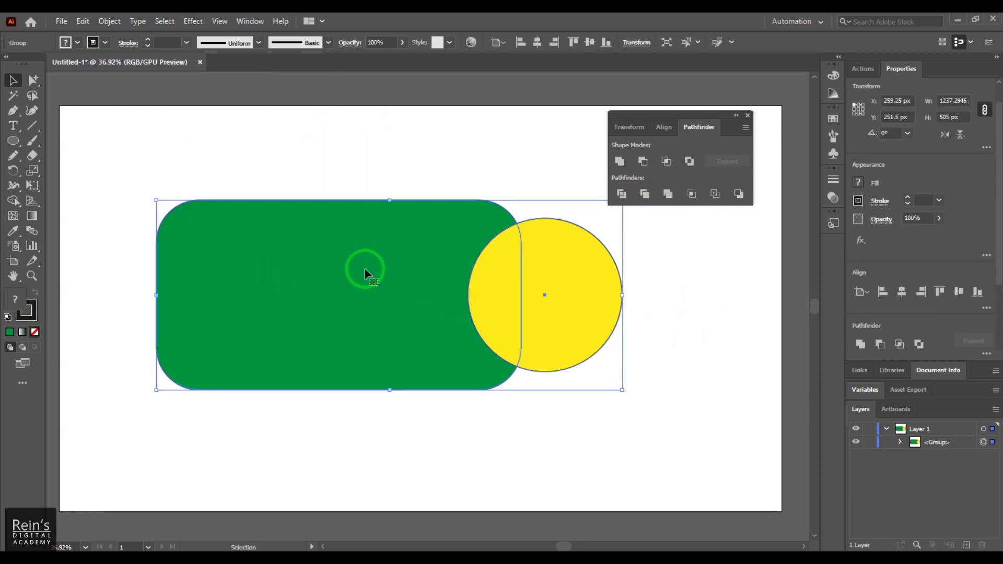